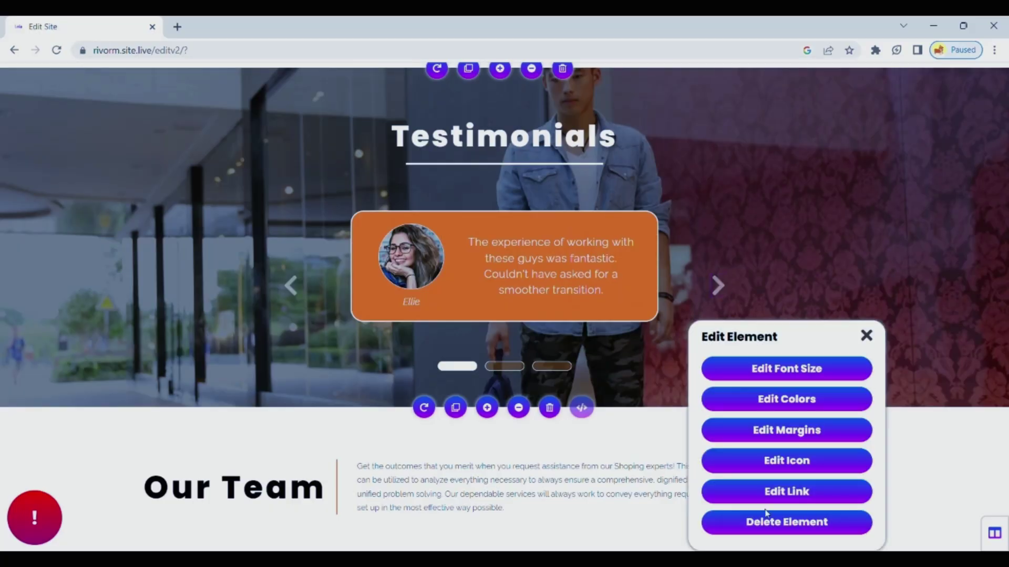
Step: Delete the name text of the second team member in the Our Team section
scroll(443, 220, down, 8)
scroll(558, 284, down, 1)
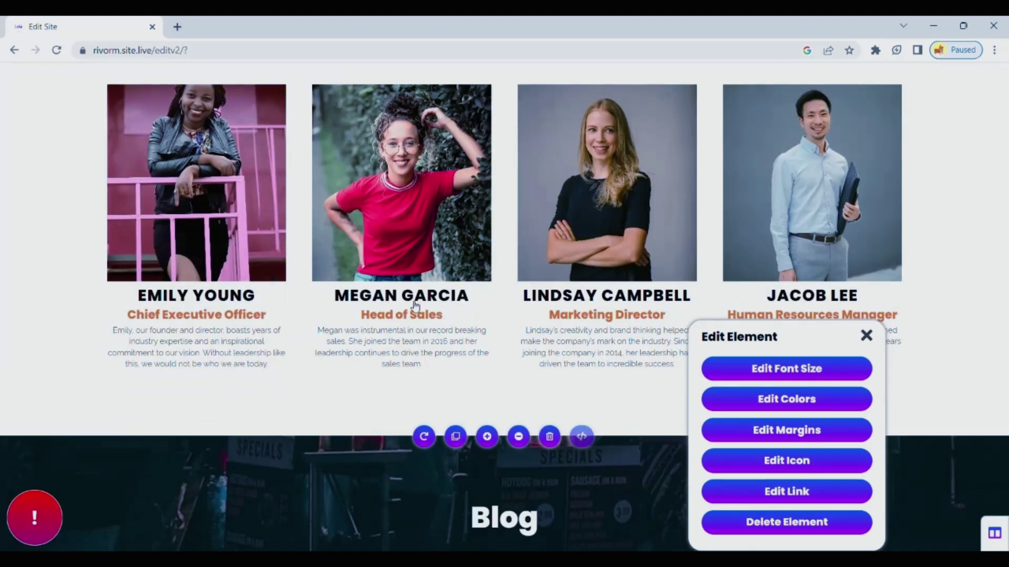
click(467, 297)
click(681, 122)
key(BackSpace)
key(BackSpace)
key(BackSpace)
key(BackSpace)
key(BackSpace)
key(BackSpace)
key(BackSpace)
key(BackSpace)
key(BackSpace)
key(BackSpace)
key(BackSpace)
key(BackSpace)
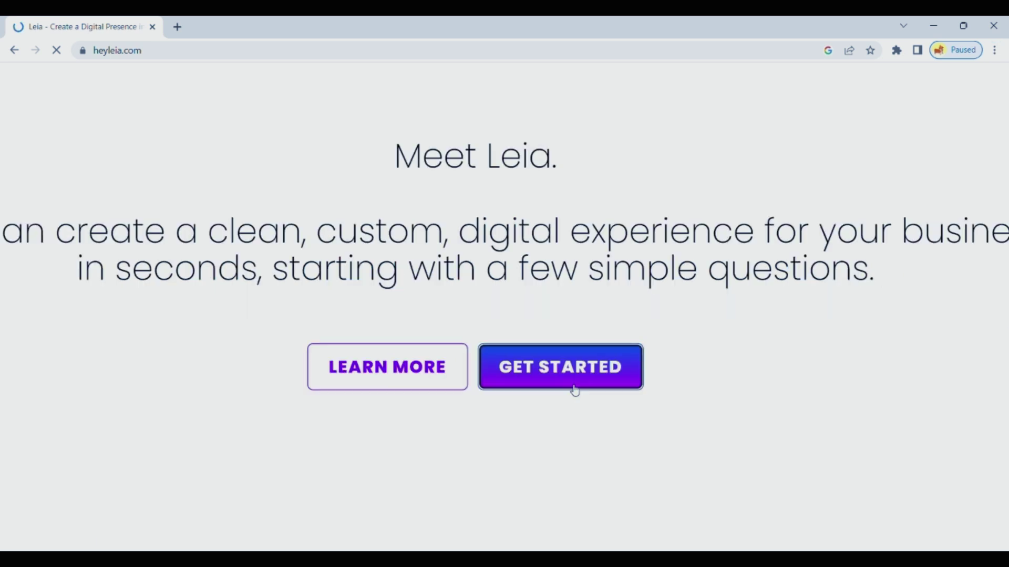
Step: Start building a site with Leia, submit the business type and choose to be asked questions
click(570, 383)
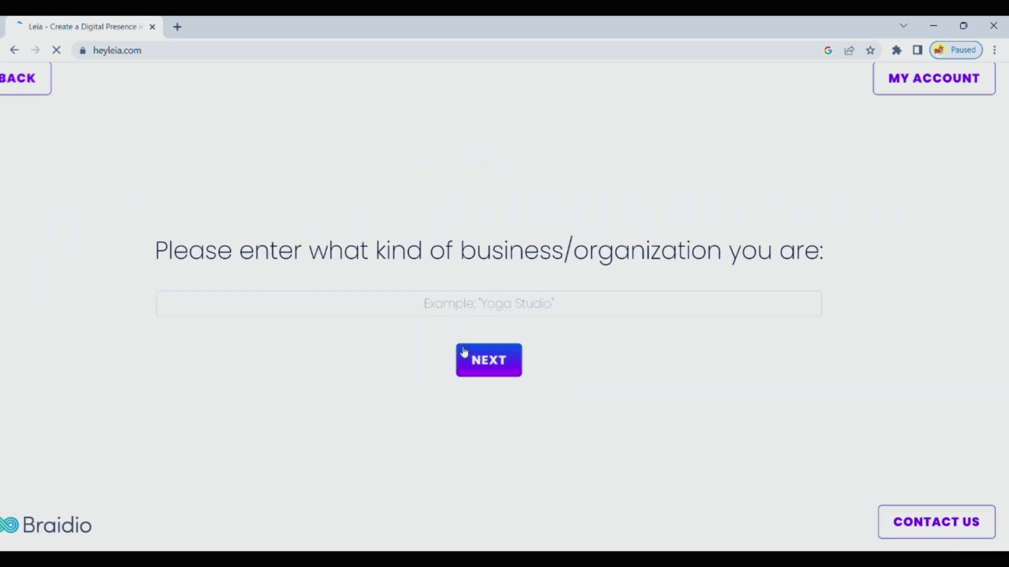
click(514, 315)
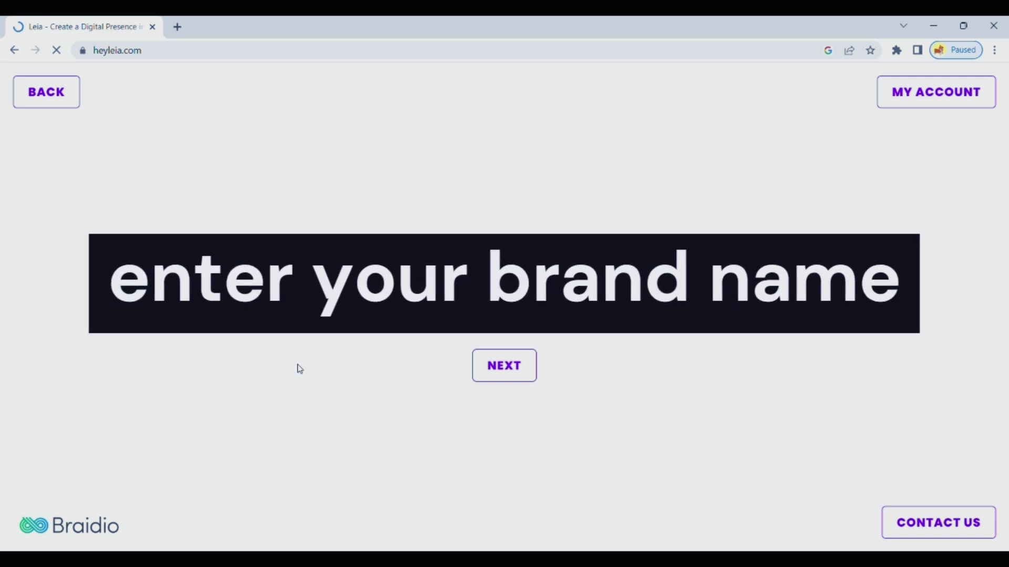
click(511, 367)
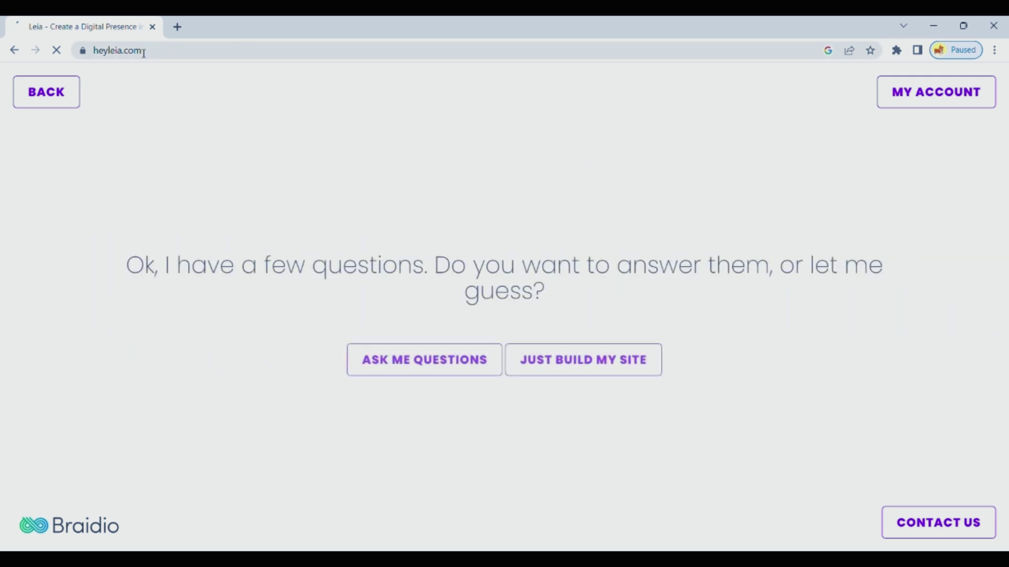
click(436, 369)
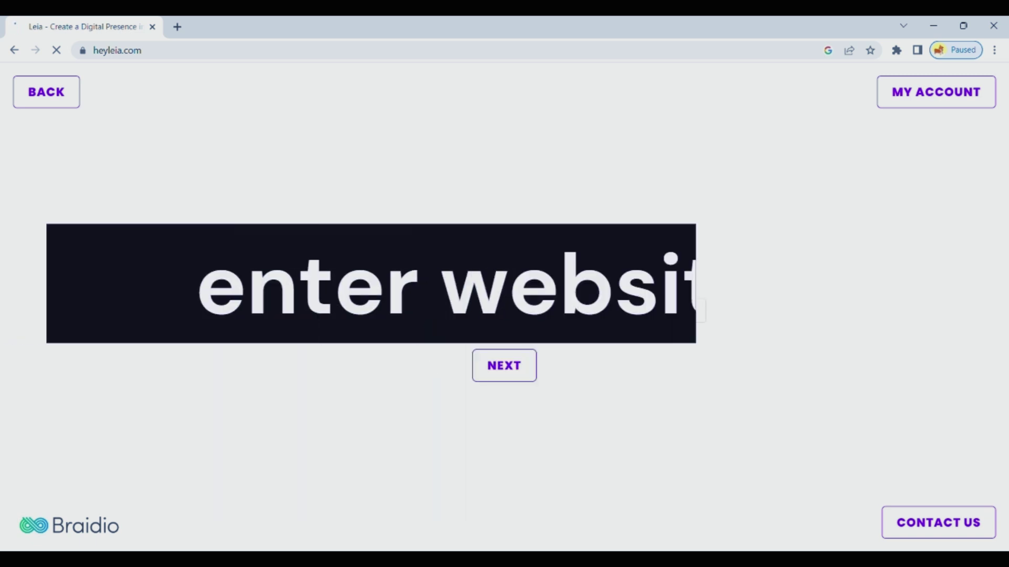
Step: Name the website "rivorm" and continue
click(495, 318)
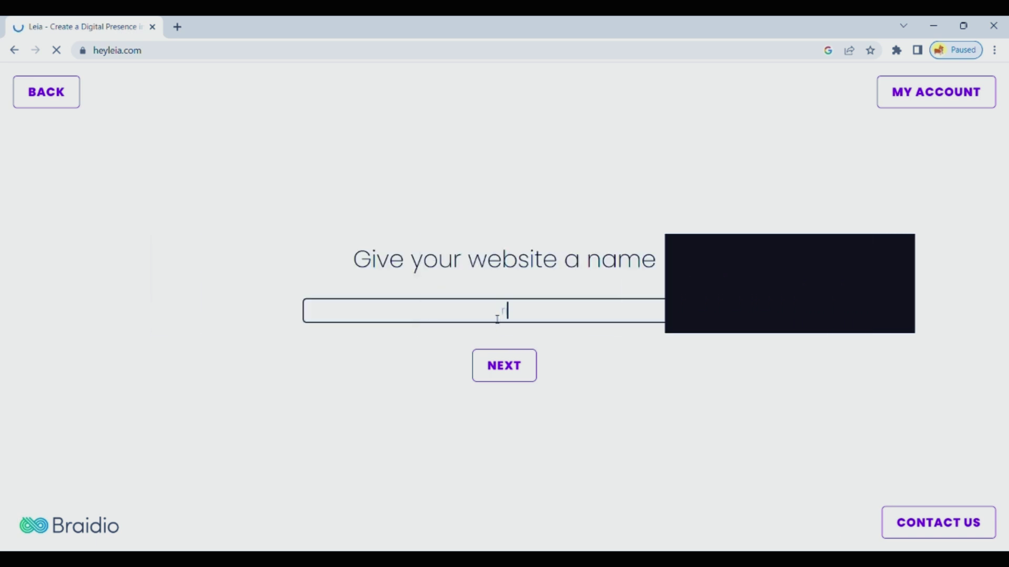
text(rivorm)
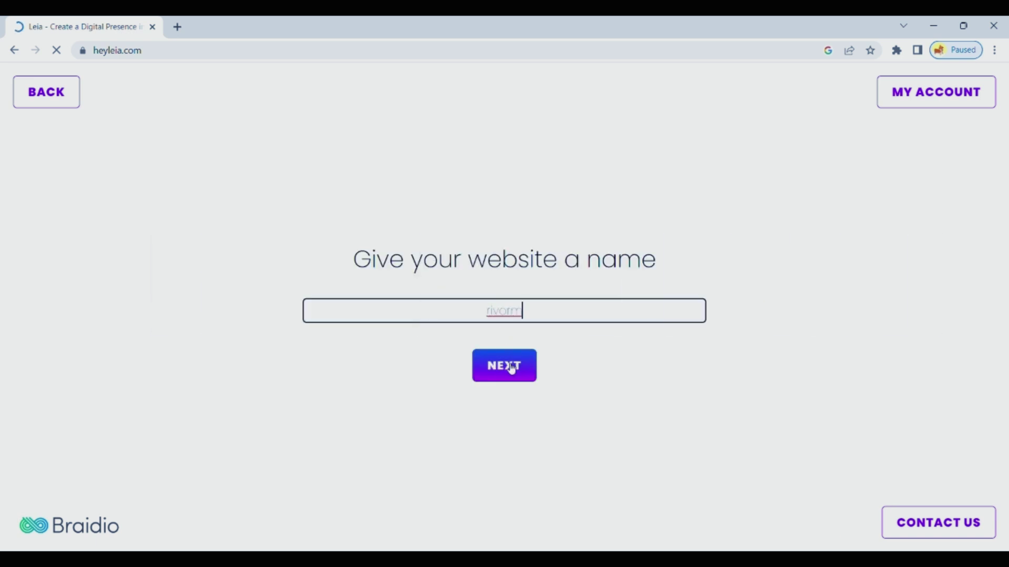
click(505, 363)
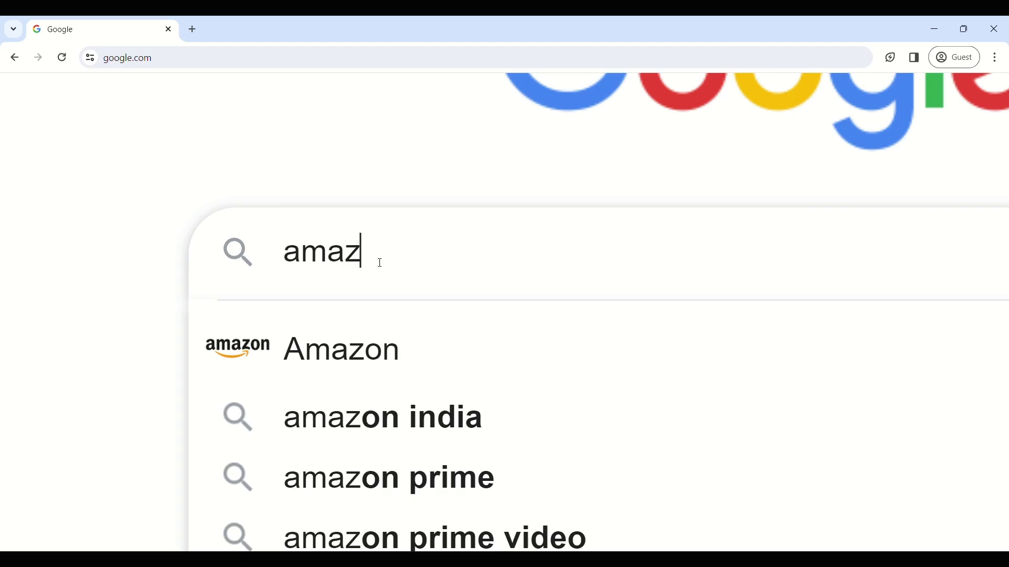
Step: Search Google for amazon.com
text(on.com)
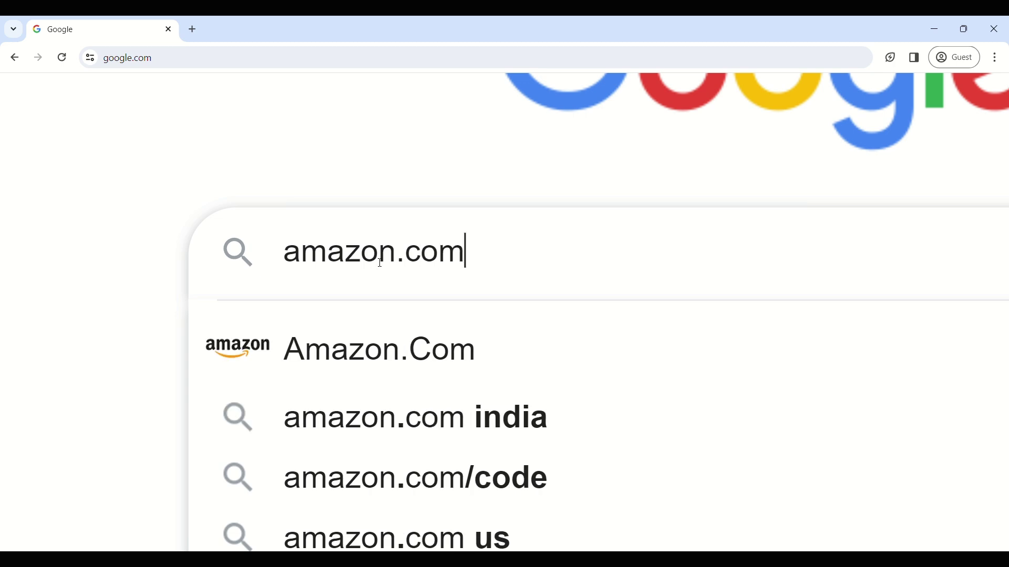
key(Return)
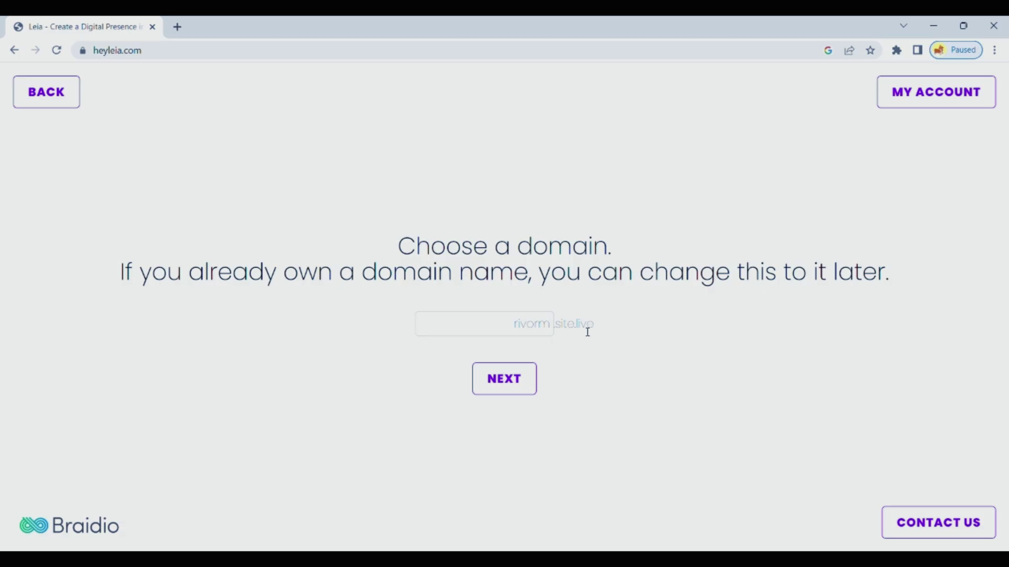
Step: Accept rivorm.site.live as the website's domain in Leia
click(501, 395)
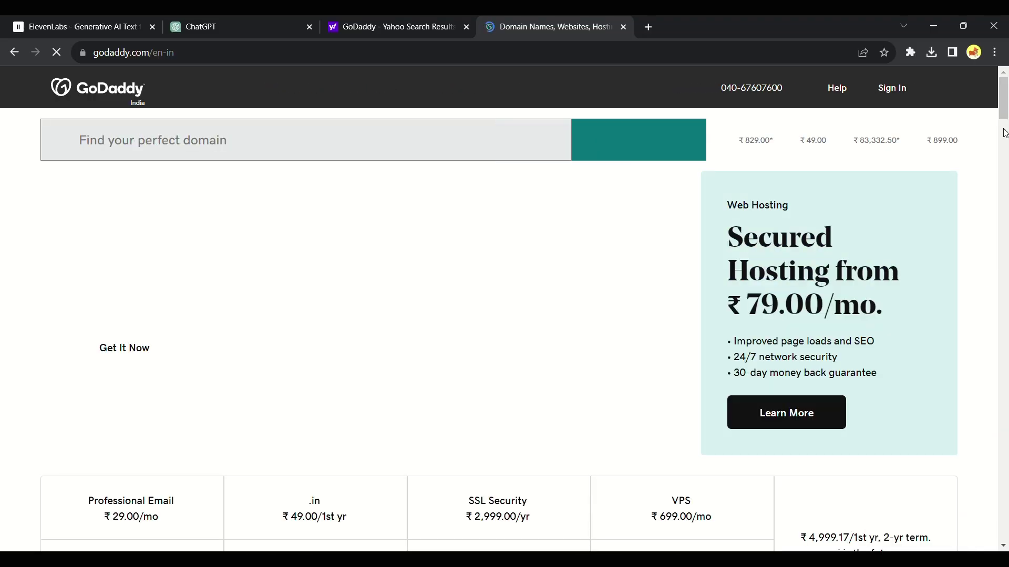
mouse_move(1005, 102)
mouse_down()
mouse_move(1004, 139)
mouse_move(1004, 93)
mouse_up()
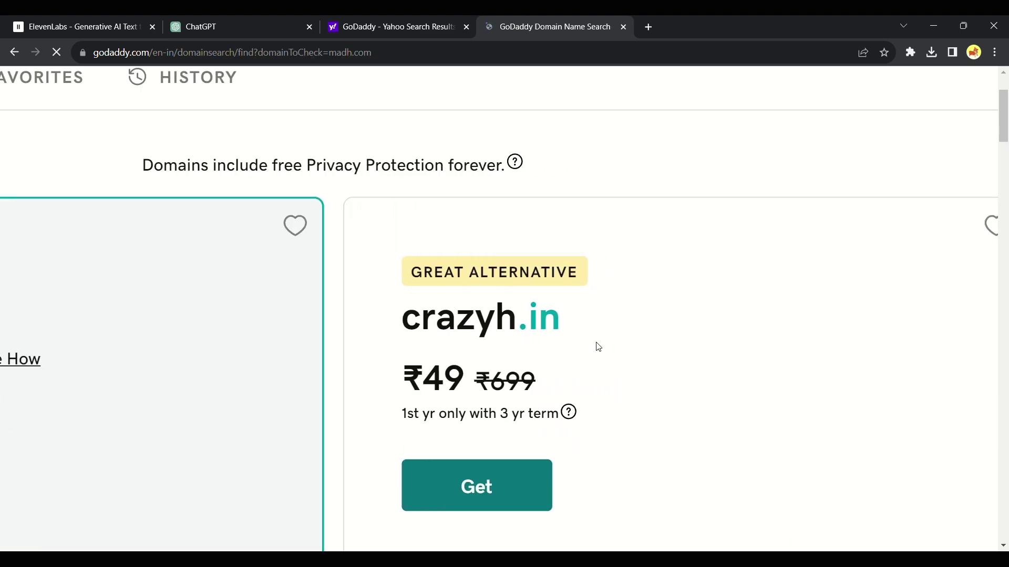
scroll(504, 379, up, 3)
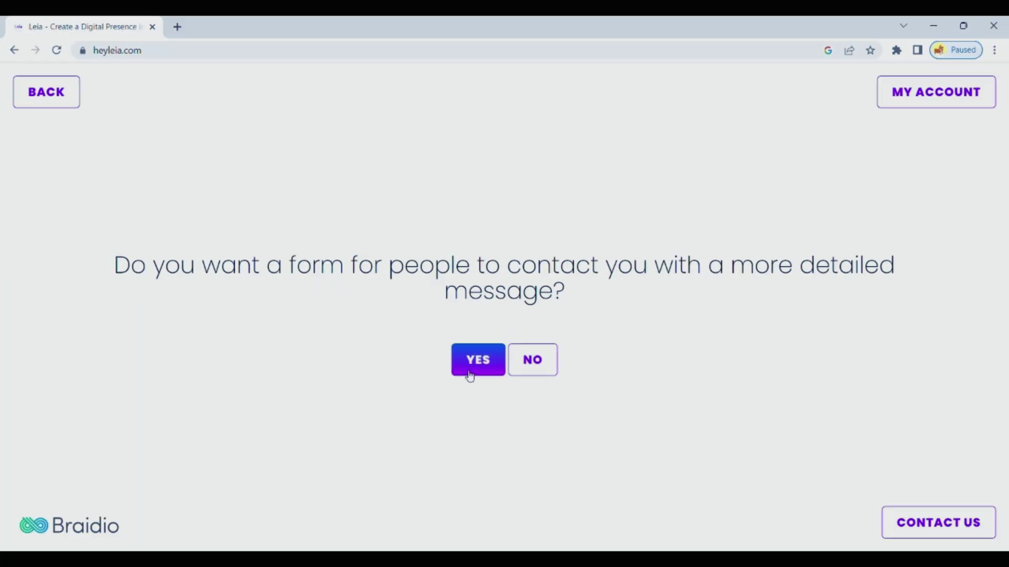
Step: Include a contact form for more detailed messages and continue without uploading a logo
click(470, 376)
click(505, 370)
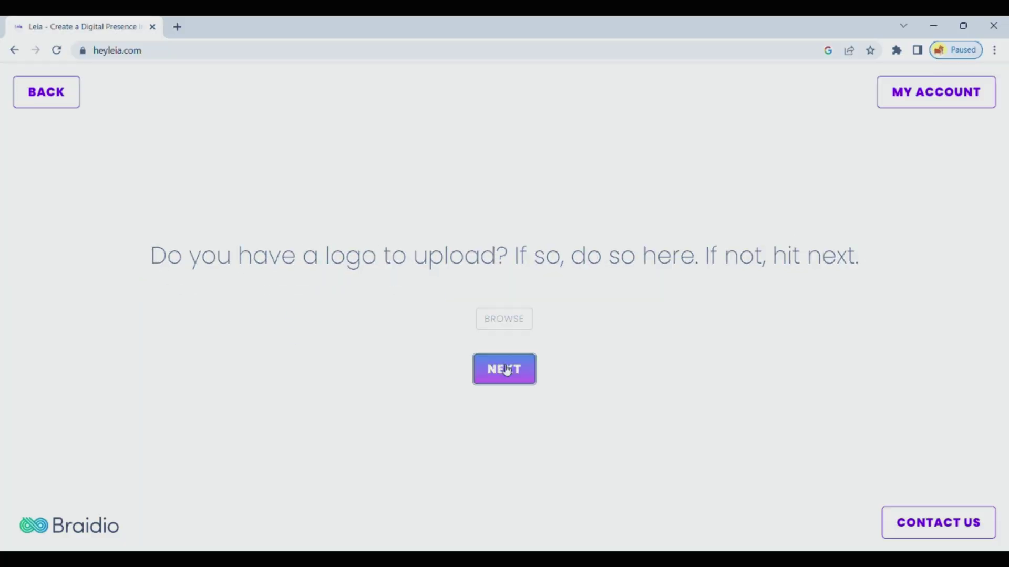
click(504, 378)
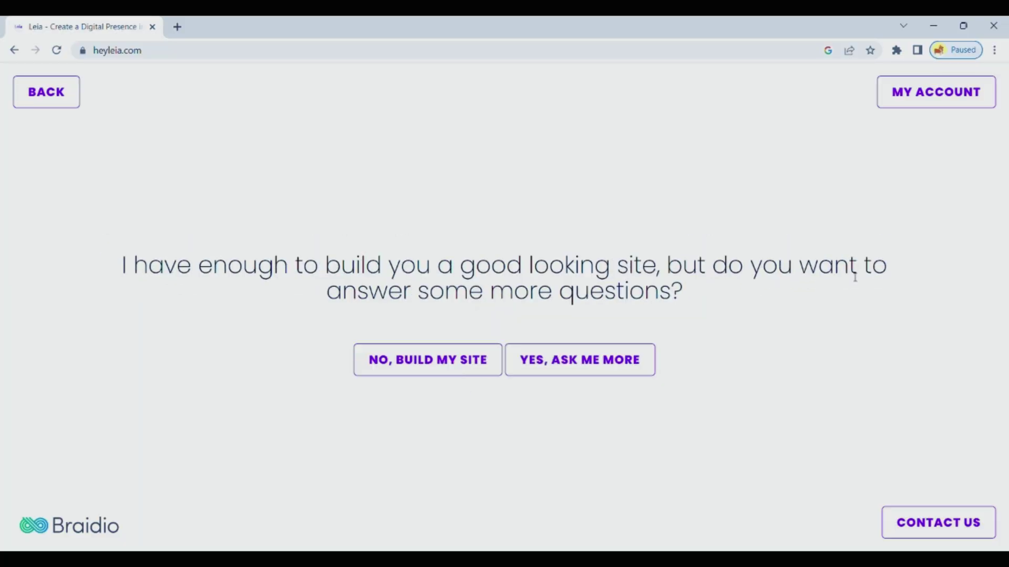
Step: Opt to answer more questions and choose the more professional design
click(580, 360)
click(336, 361)
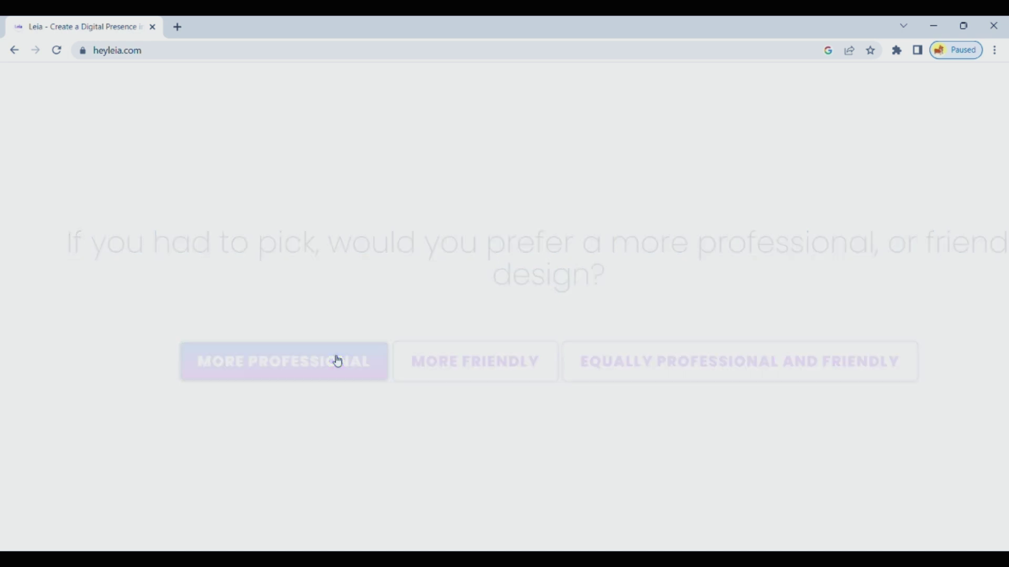
Step: Highlight 6 features in the Features section and proceed through the follow-up questions
click(544, 339)
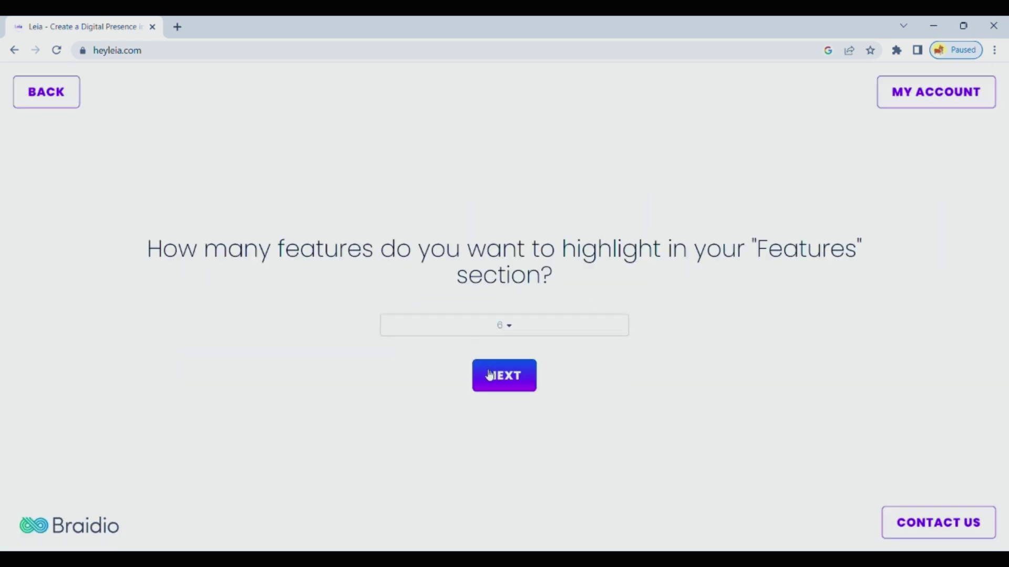
click(489, 375)
click(504, 313)
click(527, 124)
click(504, 363)
click(504, 362)
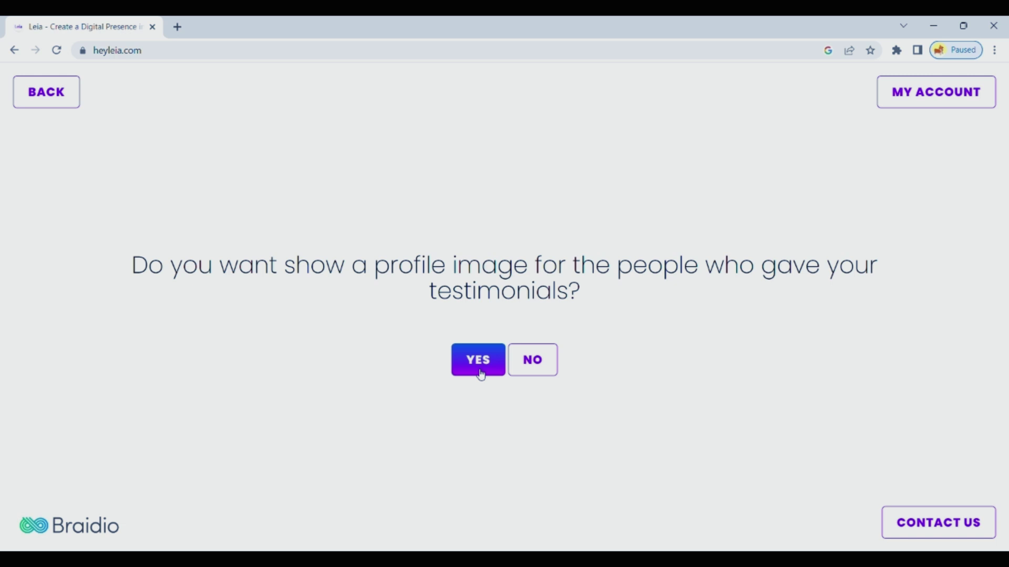
Step: Show profile images with the testimonials and keep Name, Email, Phone, Subject and Message in the contact form
click(505, 367)
click(478, 359)
click(522, 315)
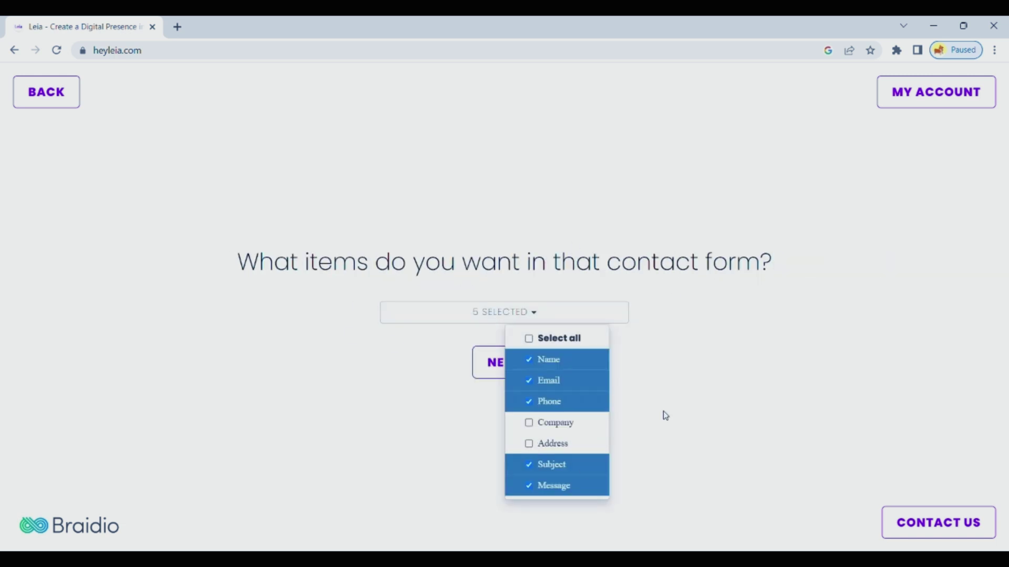
click(664, 415)
click(527, 359)
Step: Enter the e-mail address on the robot verification page, finish the questionnaire and open the created website
click(440, 297)
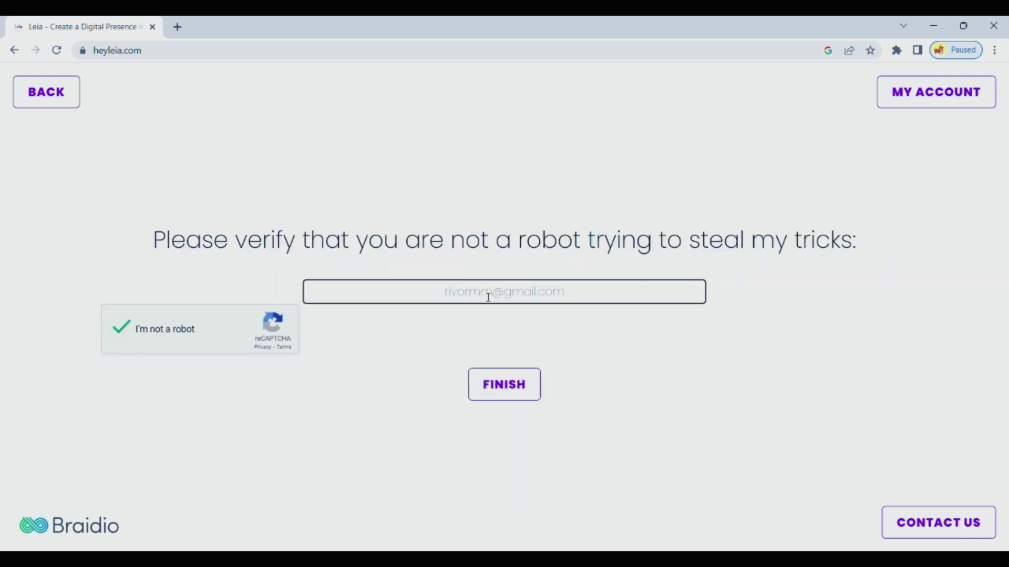
click(489, 388)
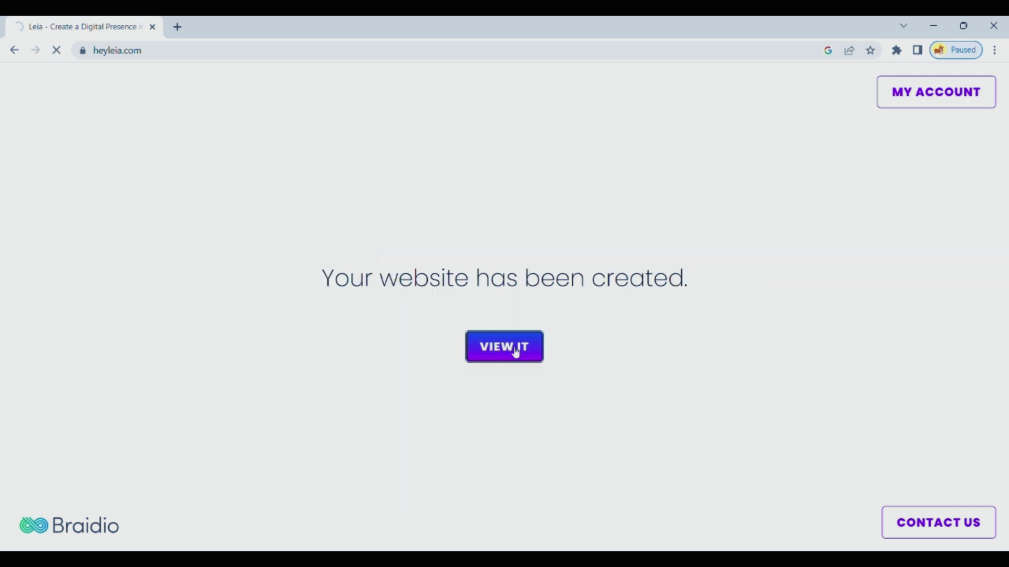
click(516, 354)
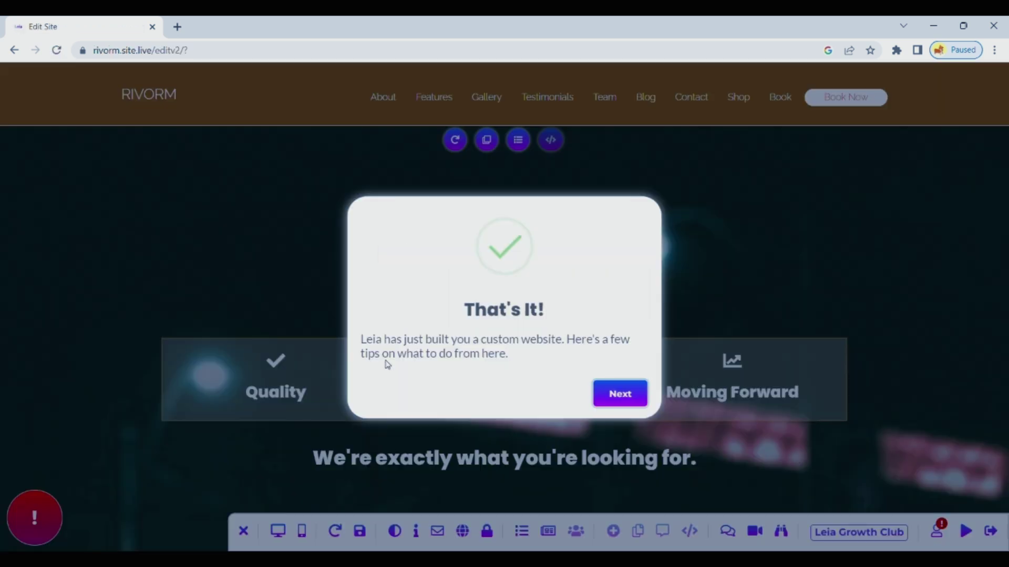
Step: Replace the first About paragraph with "rivorm is a service made for your comfort, you can be relaible on your team"
click(622, 395)
drag(493, 309, 258, 262)
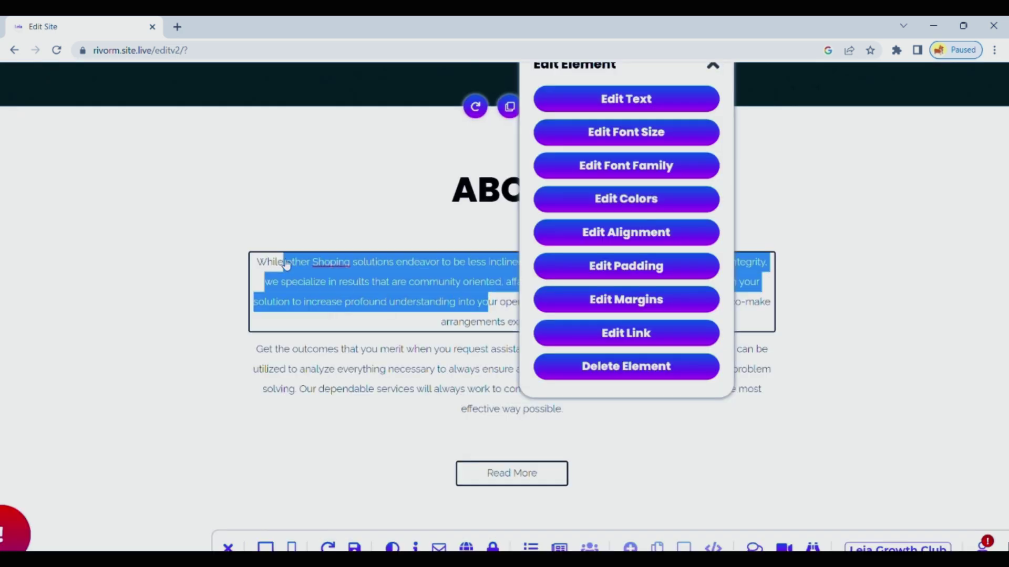
key(BackSpace)
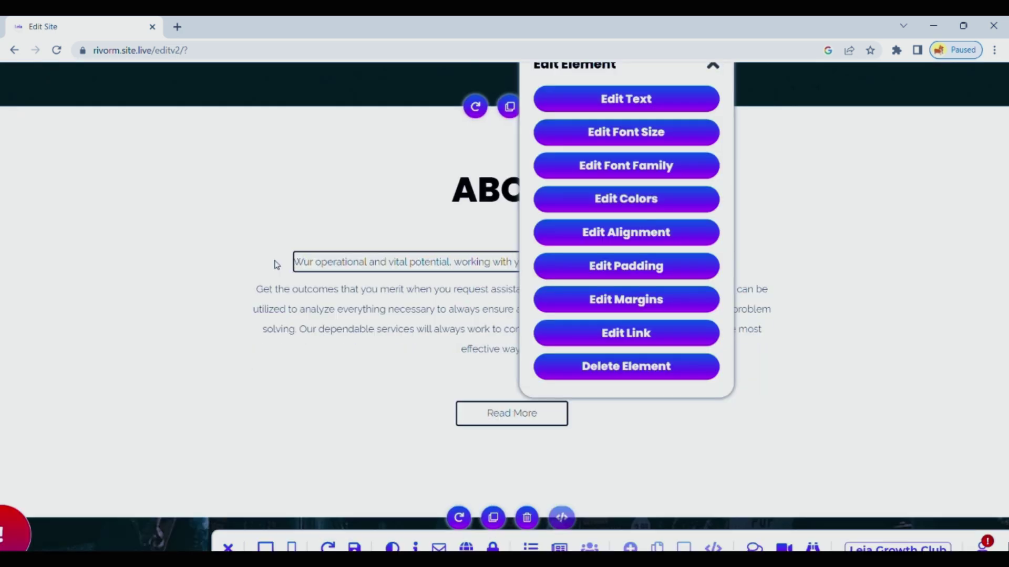
click(713, 65)
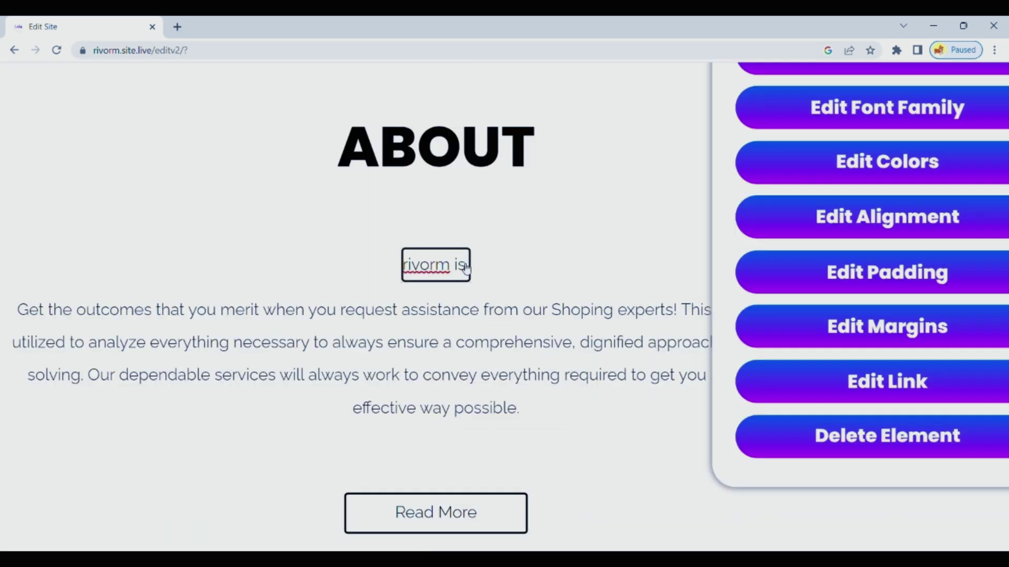
text(service made for your confor)
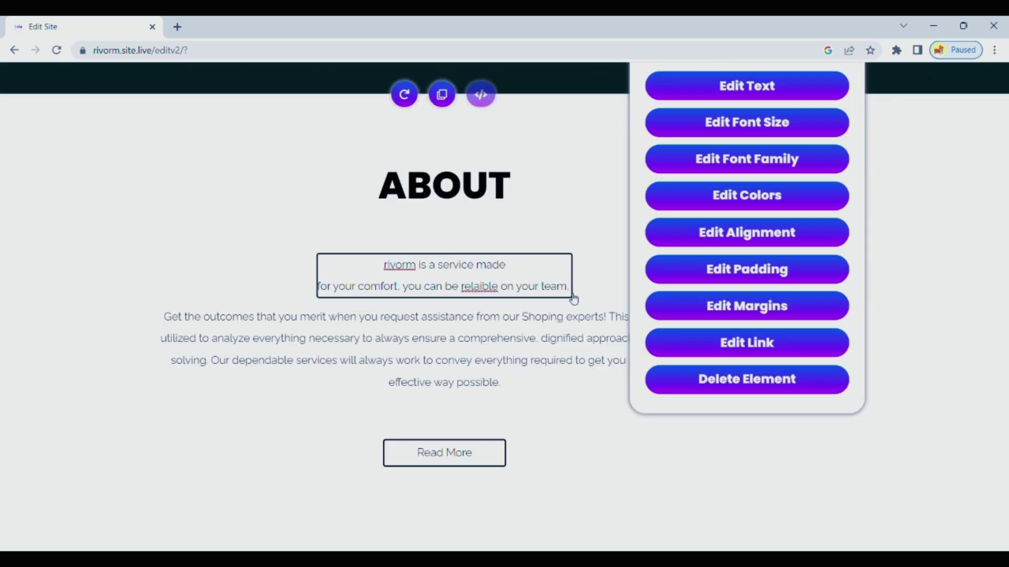
Step: Enter 19 as the rewritten About paragraph's font size and fine-tune the size
click(725, 122)
click(672, 169)
key(BackSpace)
key(BackSpace)
text(19)
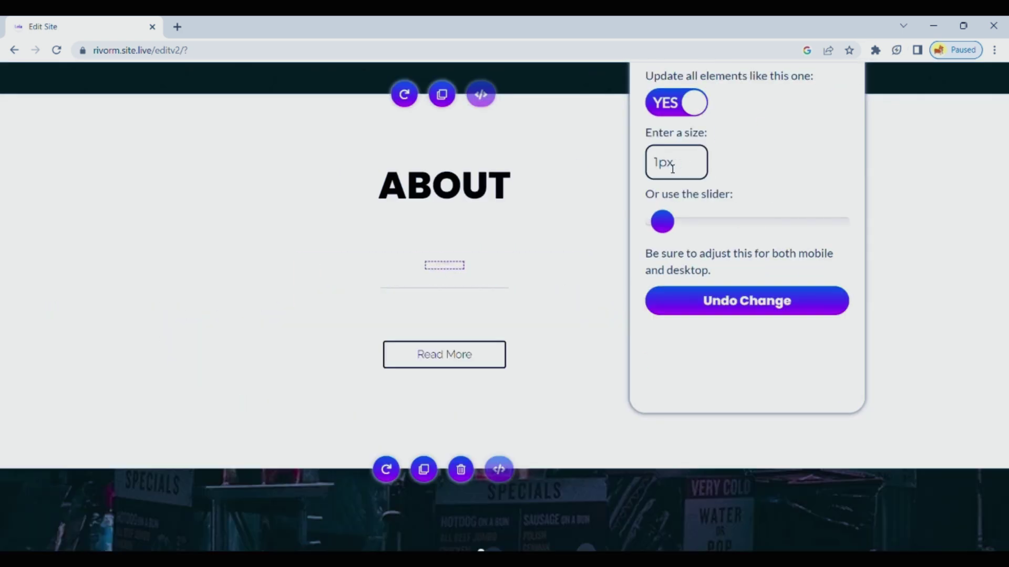
drag(661, 223, 665, 225)
click(570, 195)
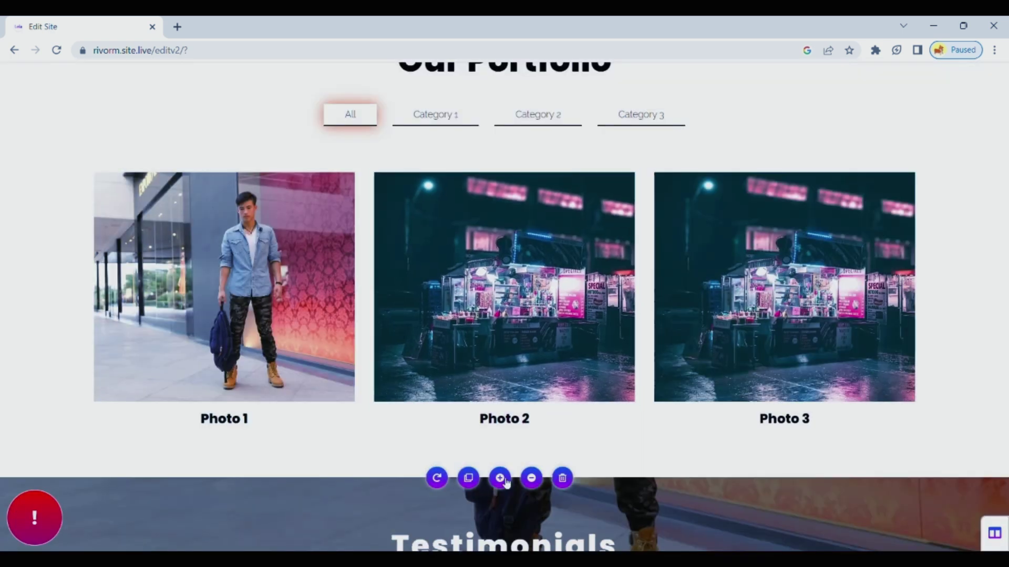
Step: Preview the enlarged photos of the Our Portfolio section and close the preview
click(473, 478)
click(550, 316)
click(561, 199)
click(185, 223)
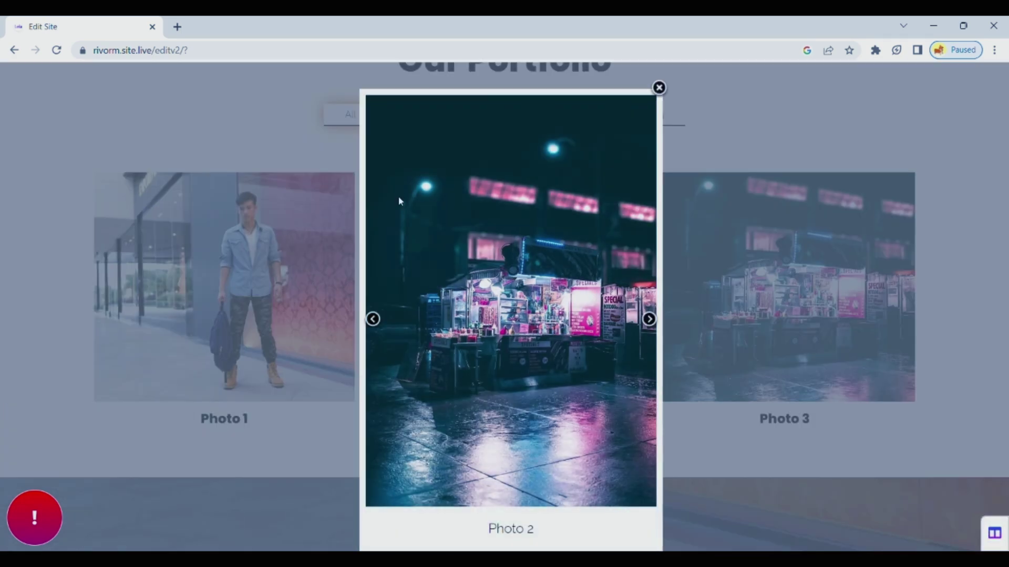
click(659, 87)
Step: Look at the editing options available for the Our Services heading
scroll(580, 122, down, 15)
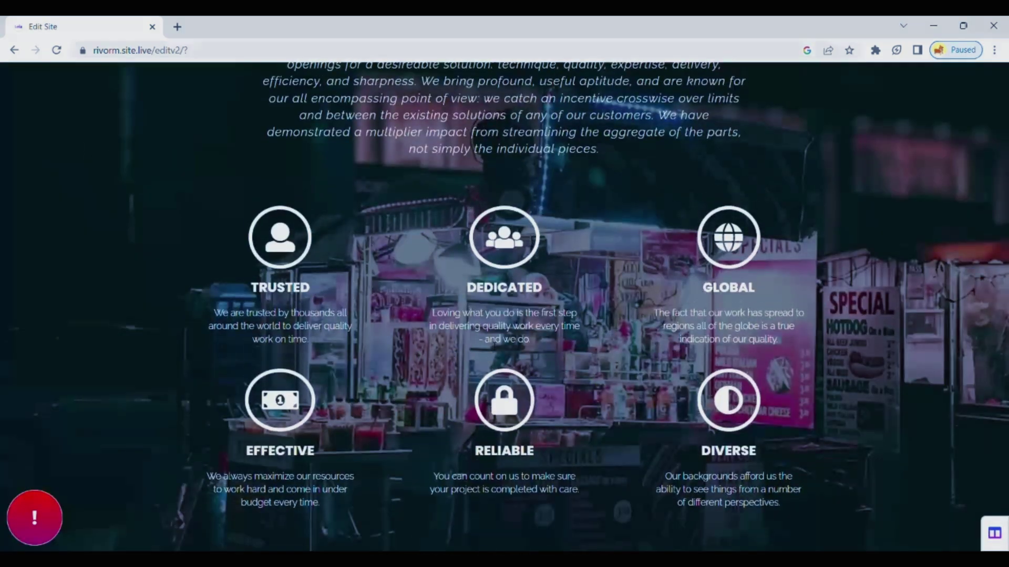
click(583, 143)
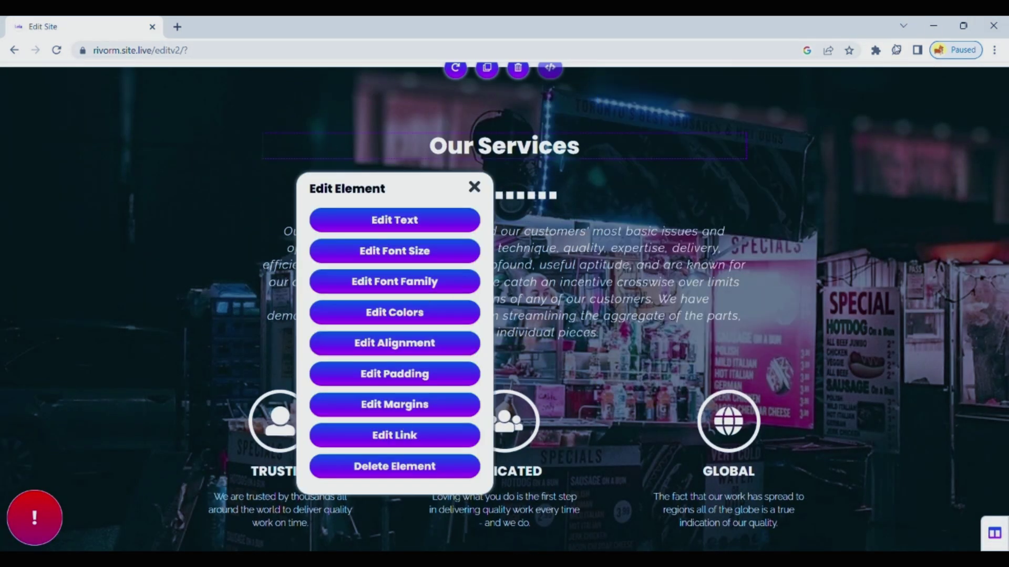
scroll(243, 99, up, 1)
click(476, 186)
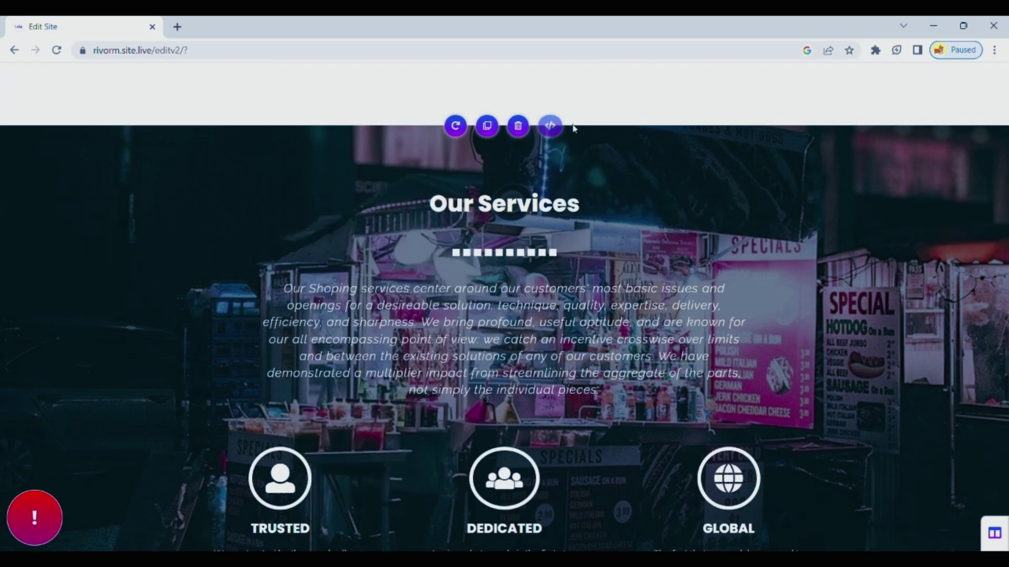
Step: Examine the Testimonials carousel and the Our Team member cards
scroll(88, 228, up, 16)
scroll(442, 239, down, 5)
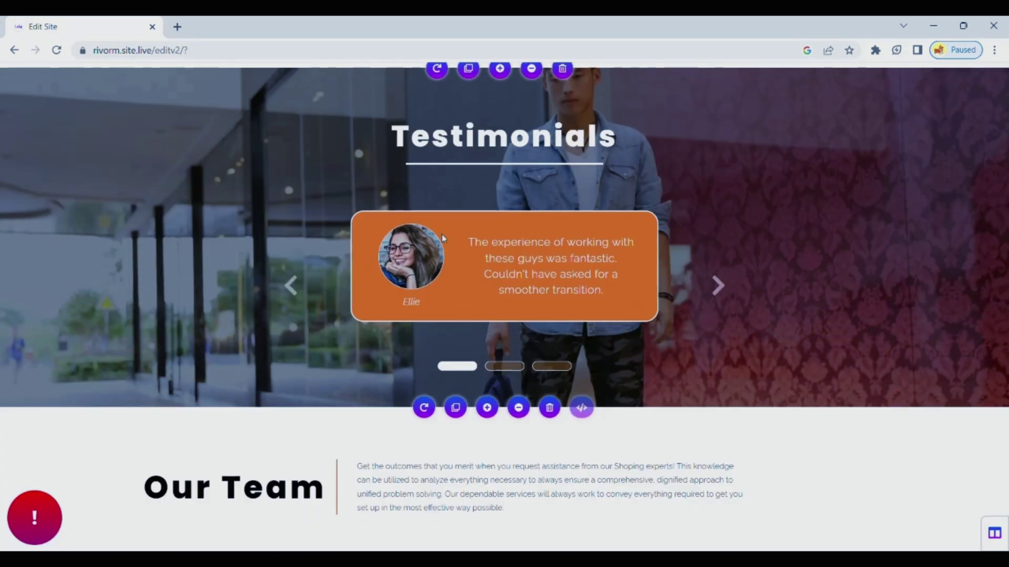
click(719, 287)
scroll(434, 184, down, 9)
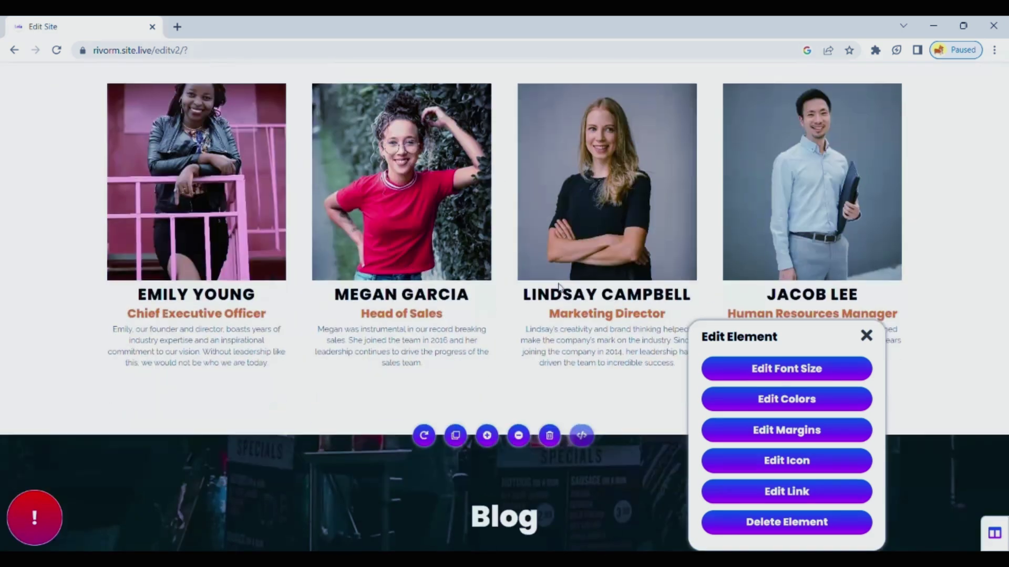
Step: Replace the name of the Head of Sales team member on the second team card with a different full name
click(443, 297)
click(672, 117)
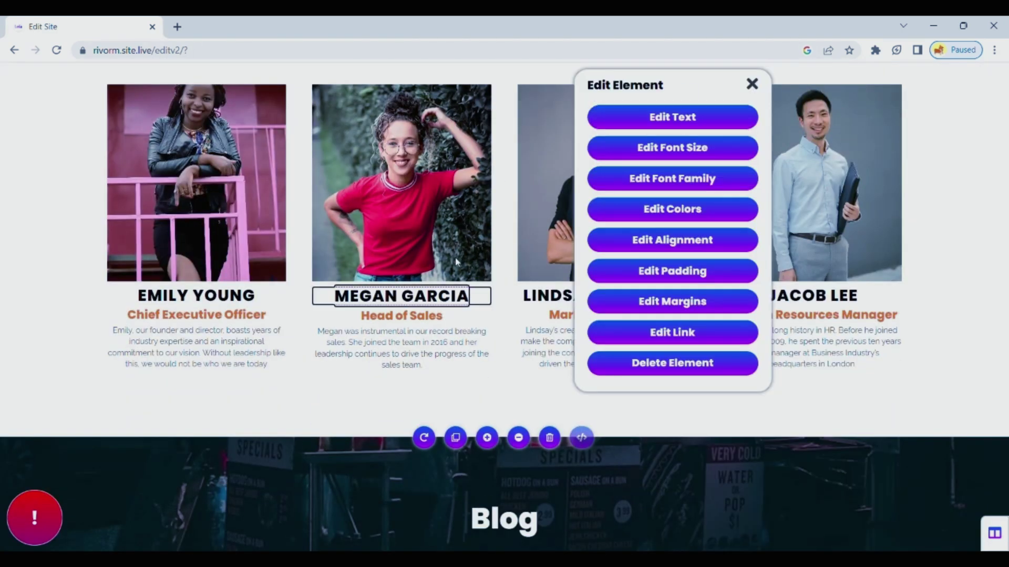
key(BackSpace)
key(BackSpace)
key(BackSpace)
key(BackSpace)
key(BackSpace)
key(BackSpace)
key(BackSpace)
key(BackSpace)
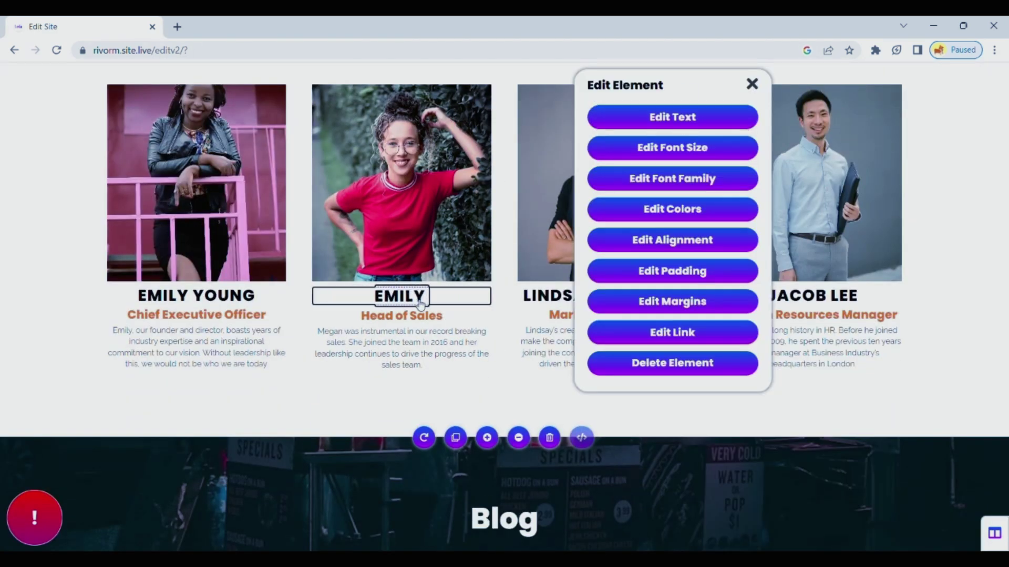
Step: Replace the first name at the start of the Head of Sales description with the new one and close the element options
click(384, 343)
key(BackSpace)
key(BackSpace)
key(BackSpace)
key(BackSpace)
key(BackSpace)
key(BackSpace)
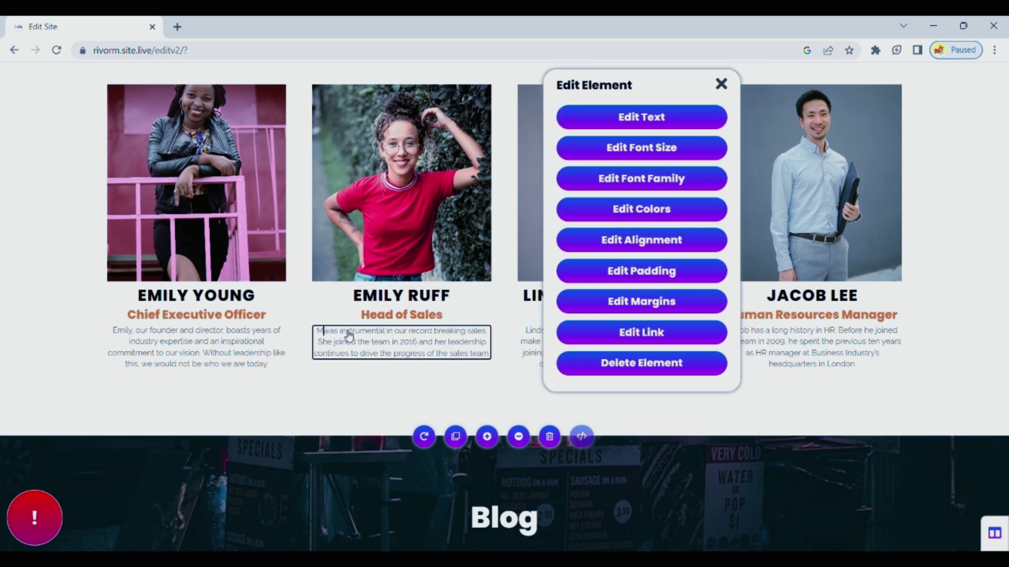
scroll(345, 330, up, 3)
text(emily)
click(350, 383)
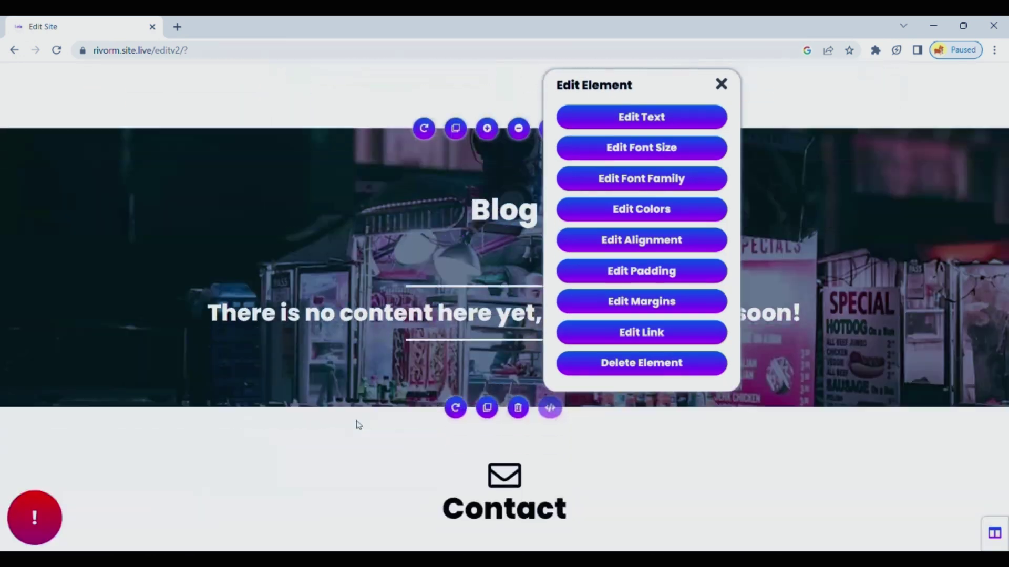
click(721, 83)
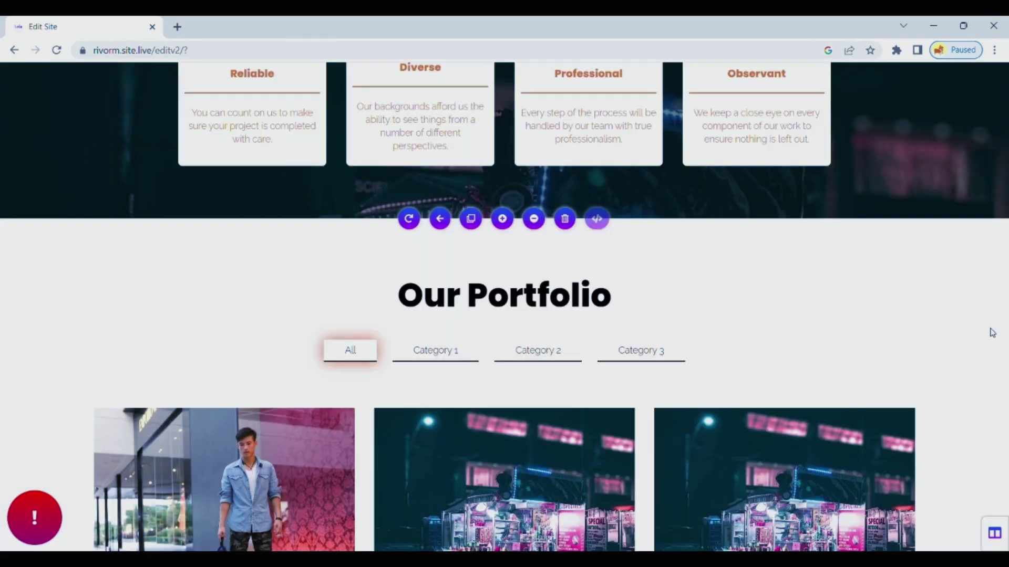
Step: Show the editor toolbox and switch the site to mobile view, leaving no element options open
scroll(990, 332, up, 20)
scroll(990, 333, down, 15)
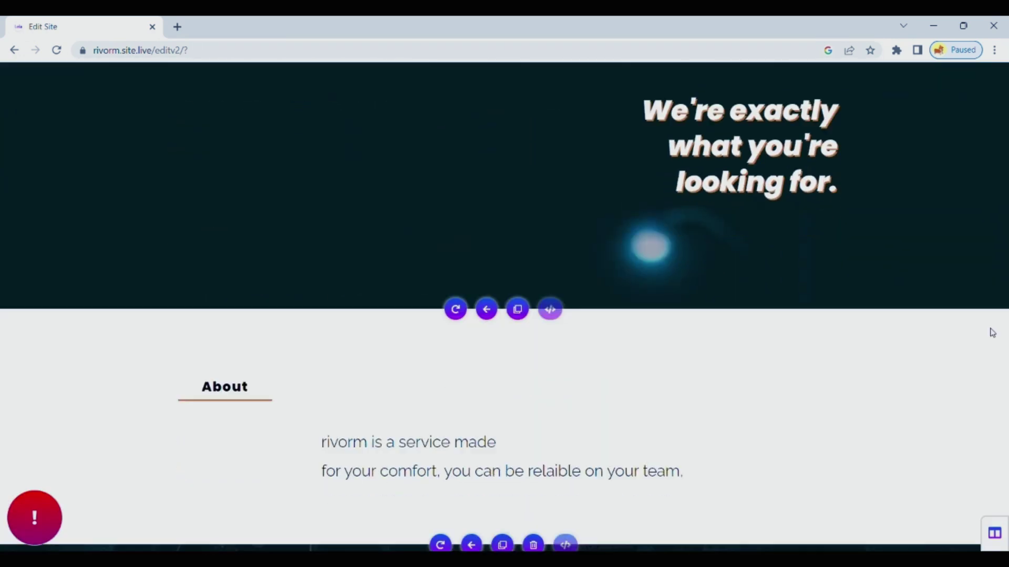
scroll(992, 333, down, 20)
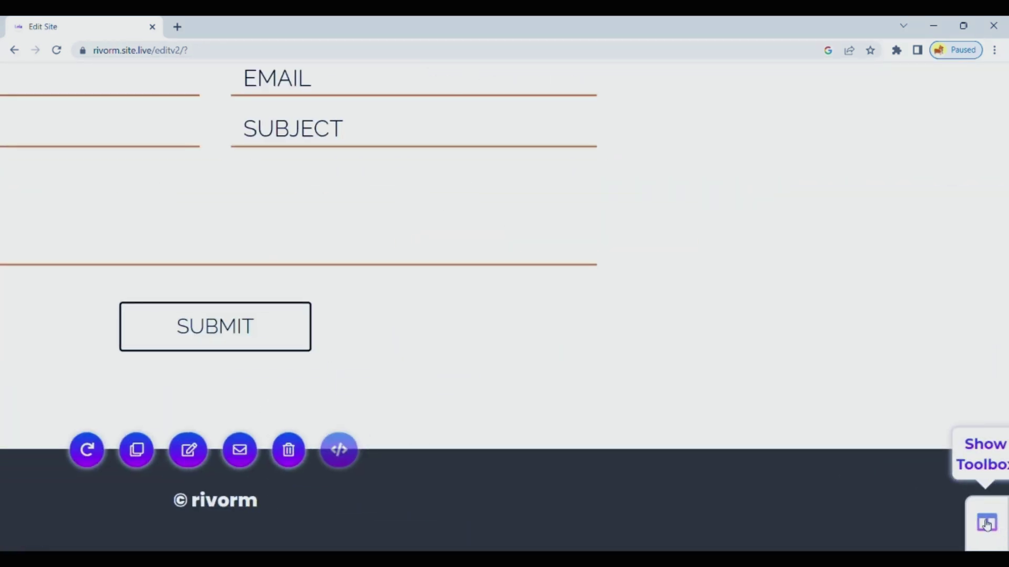
click(987, 532)
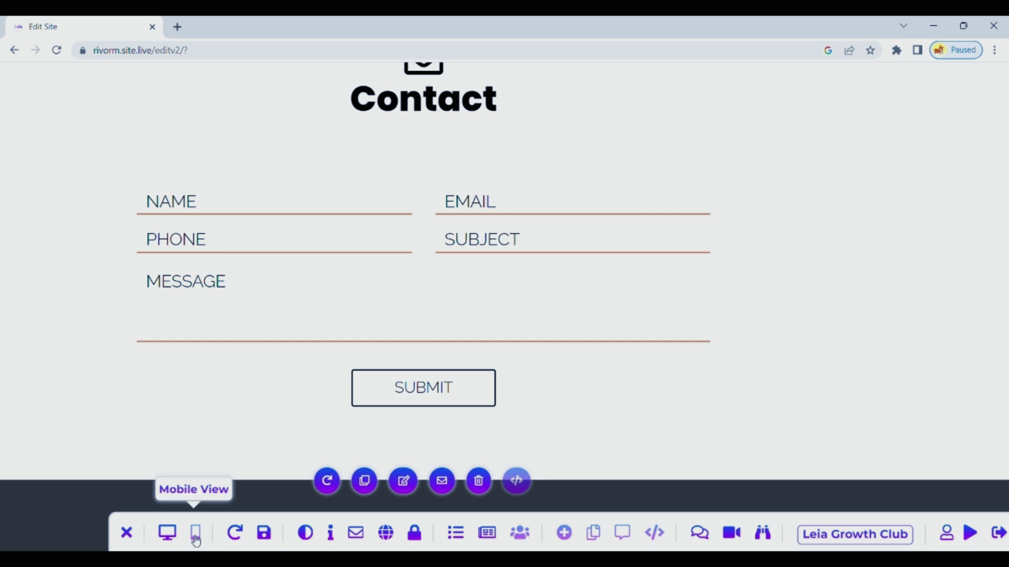
click(194, 533)
click(616, 262)
scroll(616, 263, up, 7)
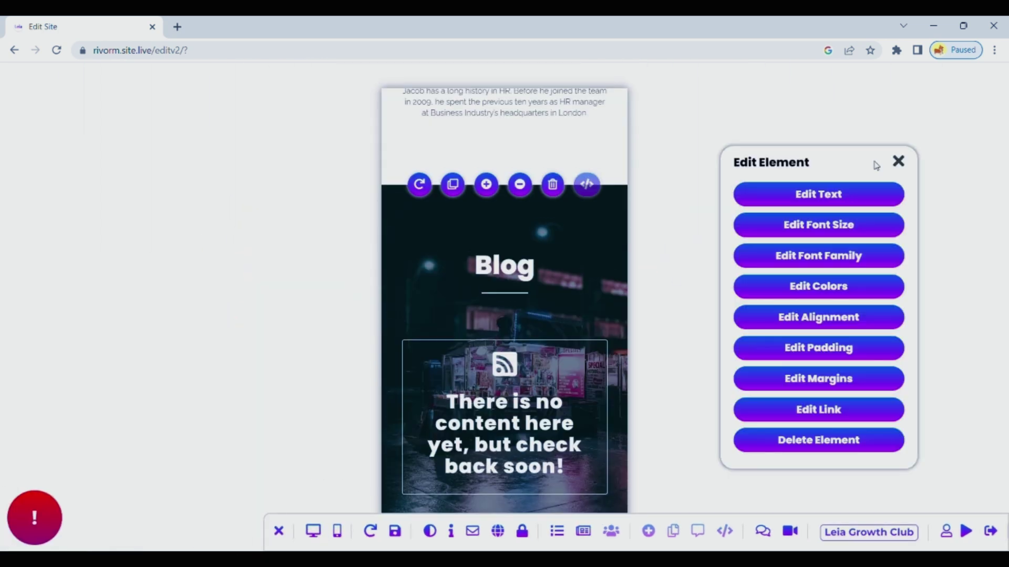
click(898, 160)
Step: Regenerate the layout of the rivorm hero section in the mobile view
scroll(610, 217, up, 15)
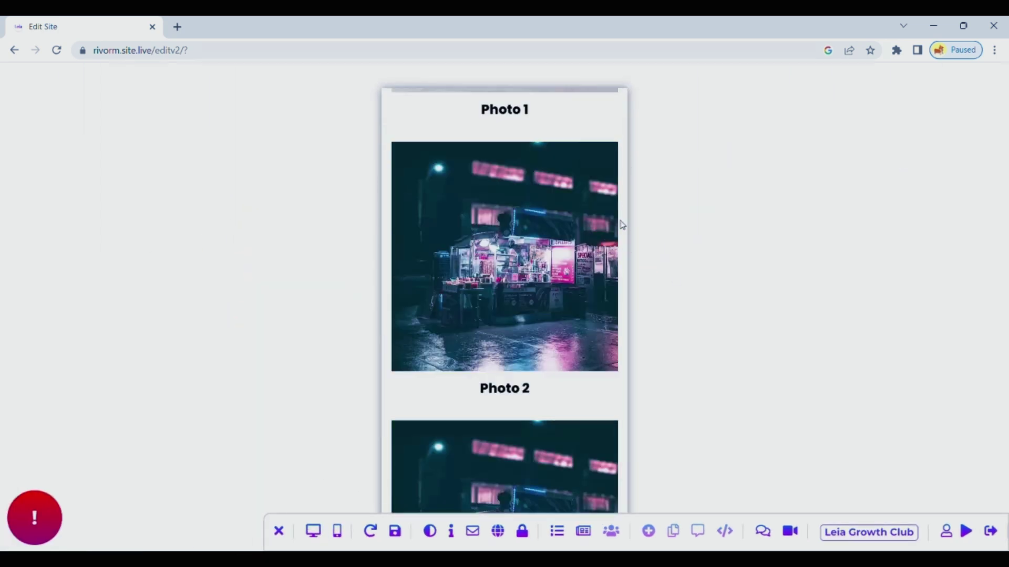
scroll(619, 219, up, 10)
scroll(620, 219, down, 2)
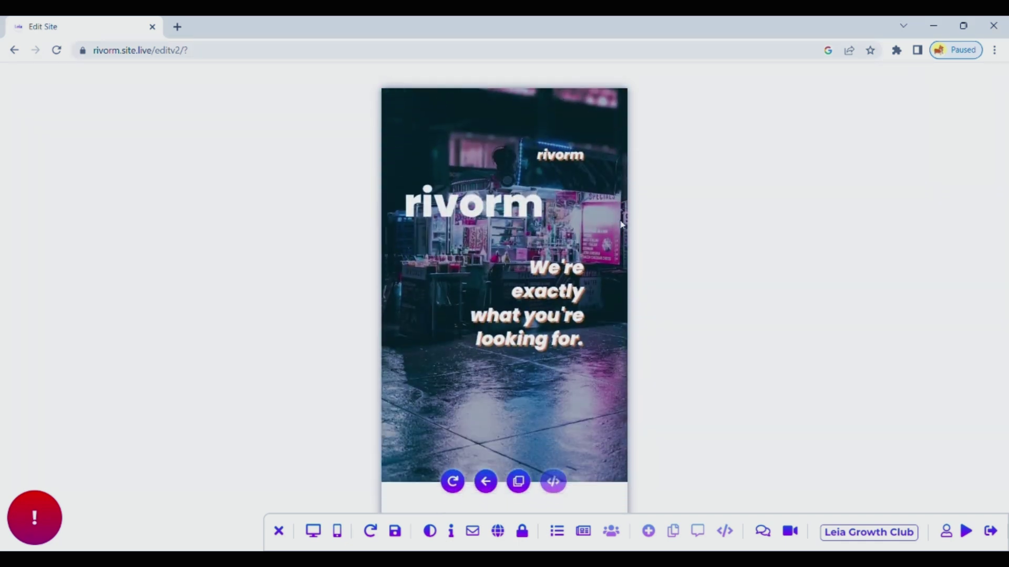
click(452, 456)
scroll(451, 455, down, 3)
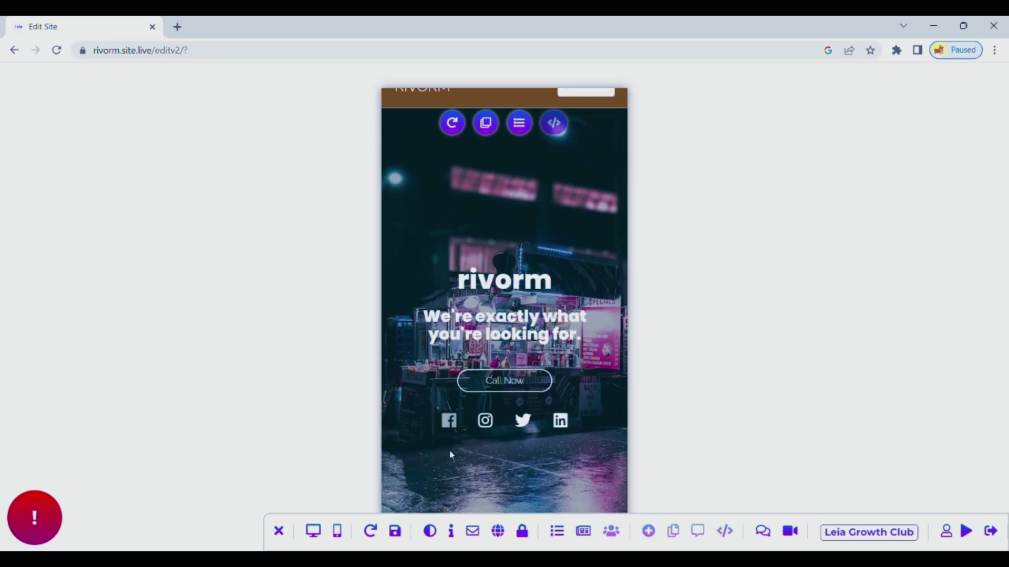
Step: Try to change the hero background to the photo of hands typing, found by searching images for laptop
click(518, 482)
click(191, 336)
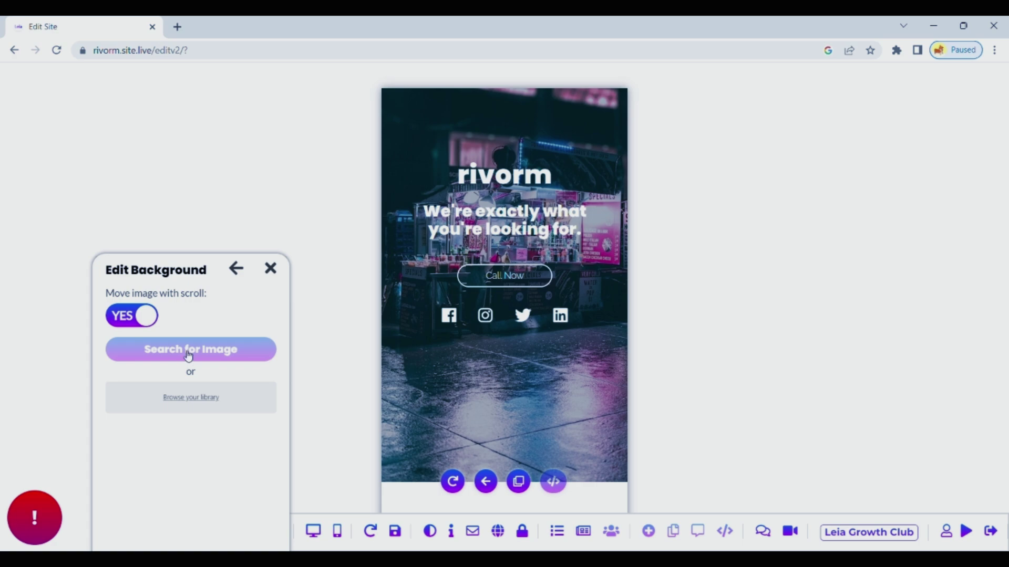
click(225, 359)
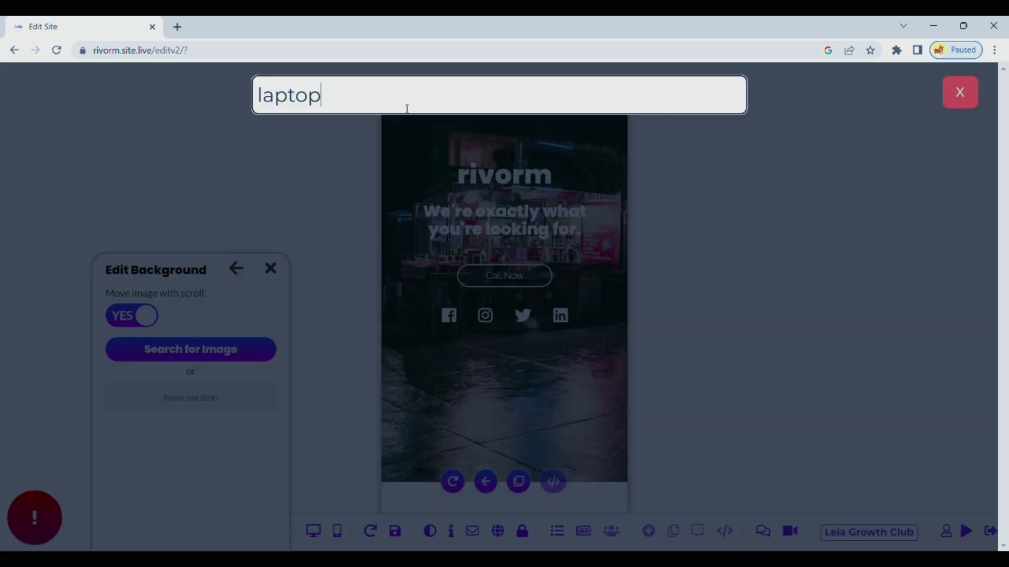
key(Return)
scroll(704, 367, down, 15)
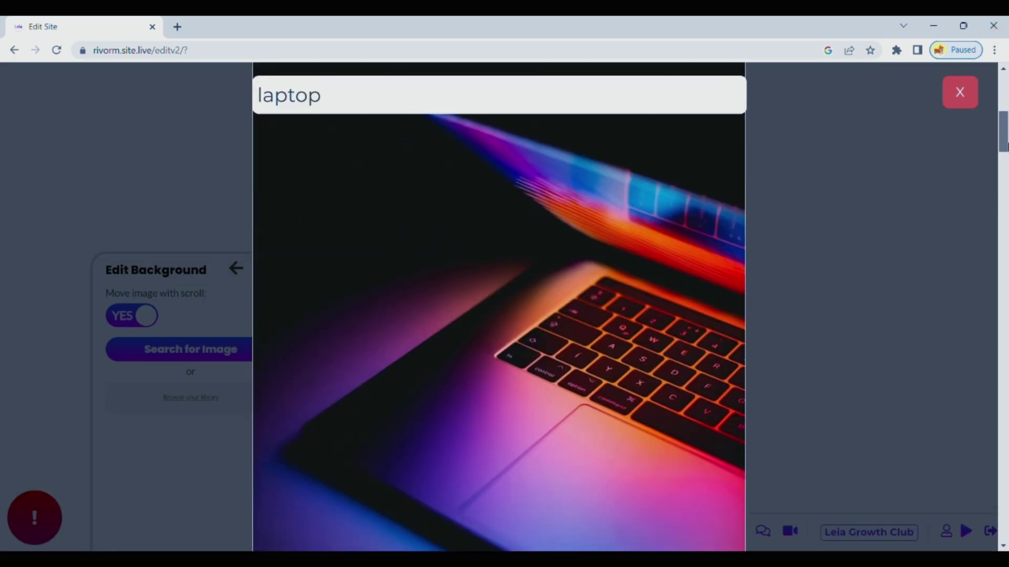
click(706, 420)
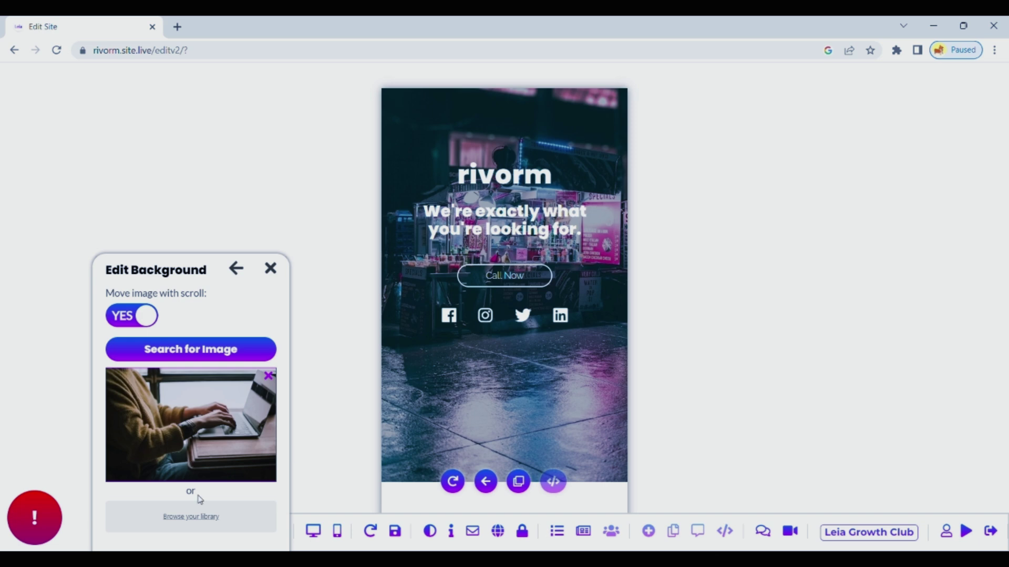
click(236, 269)
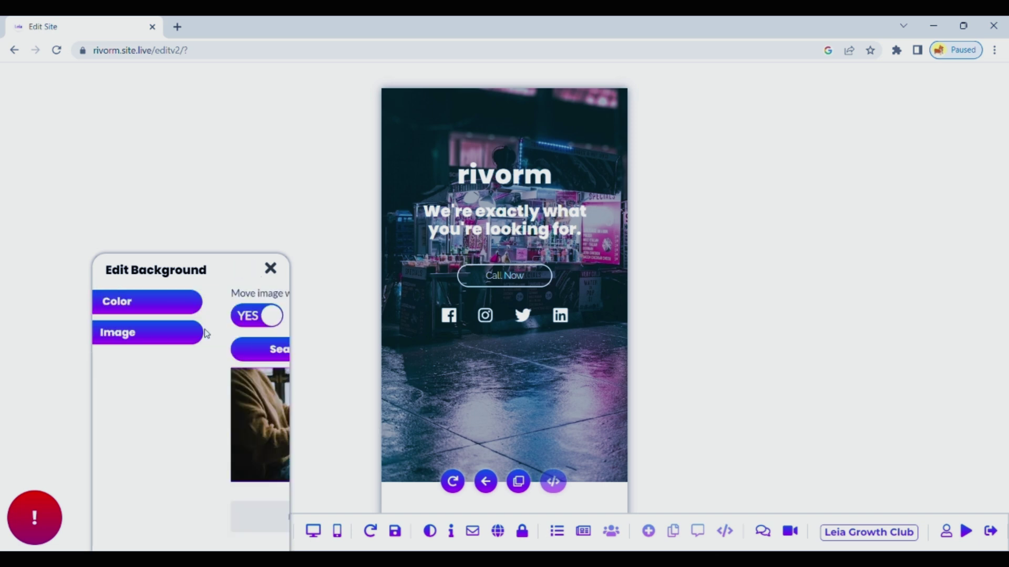
click(202, 331)
click(238, 273)
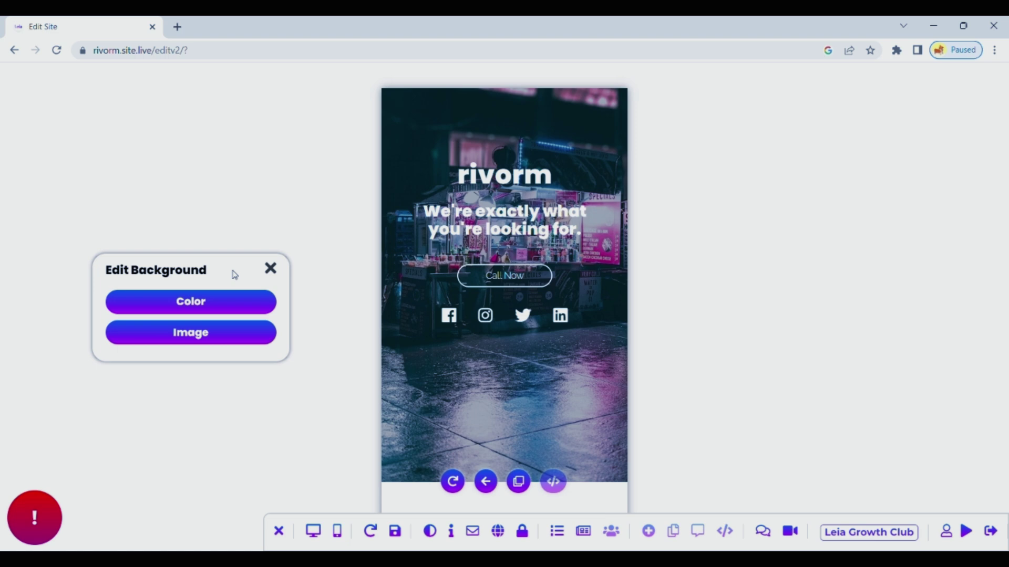
click(270, 269)
Step: Choose the photo of hands typing on a laptop again as the hero section's background image
scroll(492, 312, down, 3)
scroll(473, 299, up, 5)
scroll(438, 289, down, 3)
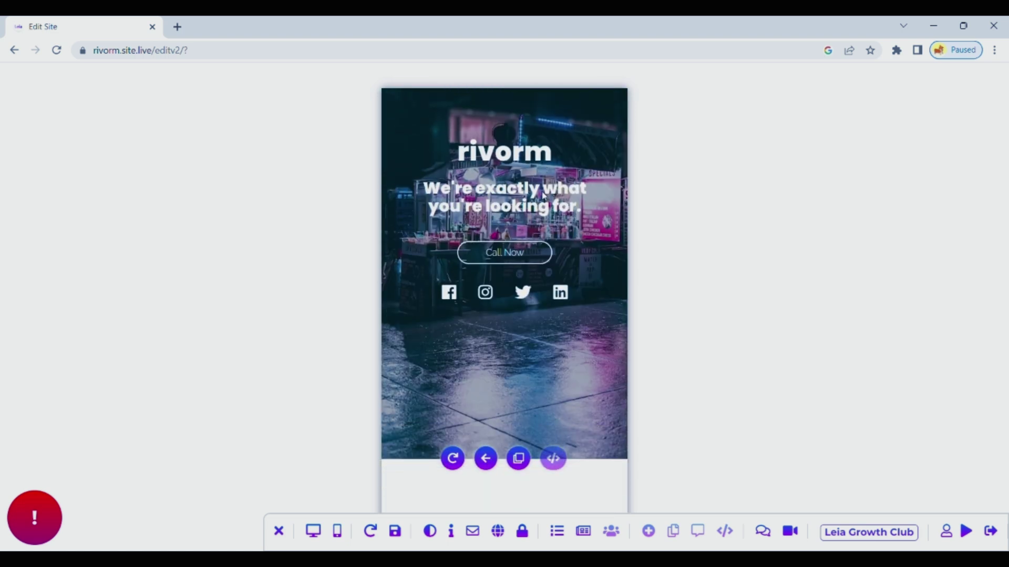
click(517, 456)
click(216, 348)
click(708, 418)
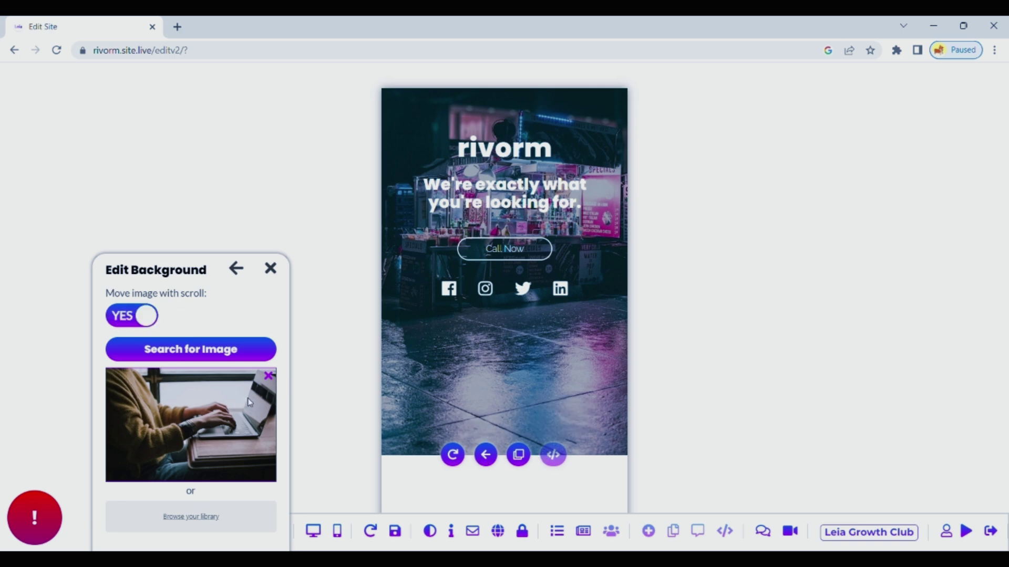
click(270, 269)
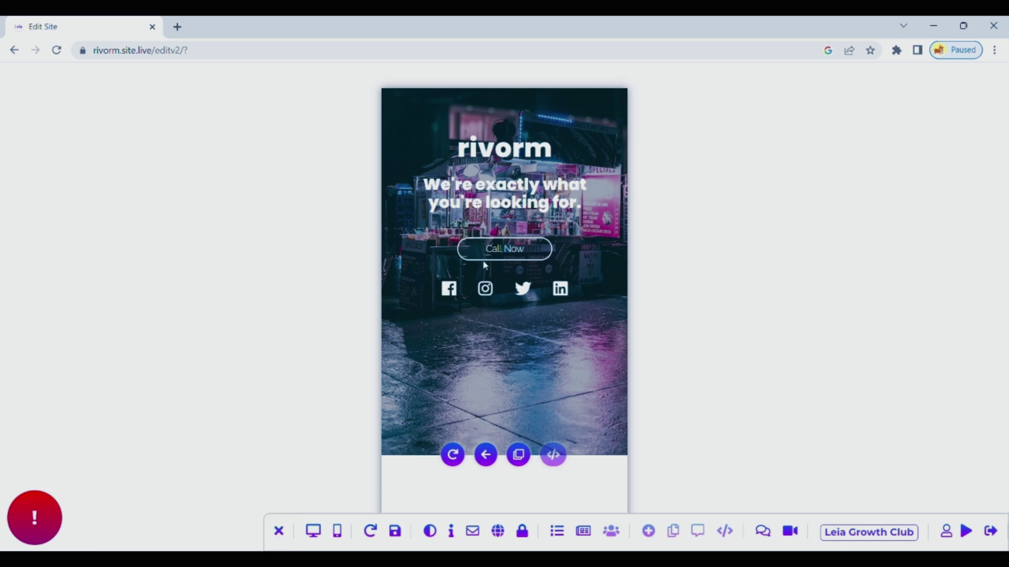
Step: Regenerate the rivorm hero section once more above the About section
scroll(627, 296, down, 3)
scroll(625, 298, up, 6)
scroll(626, 299, down, 3)
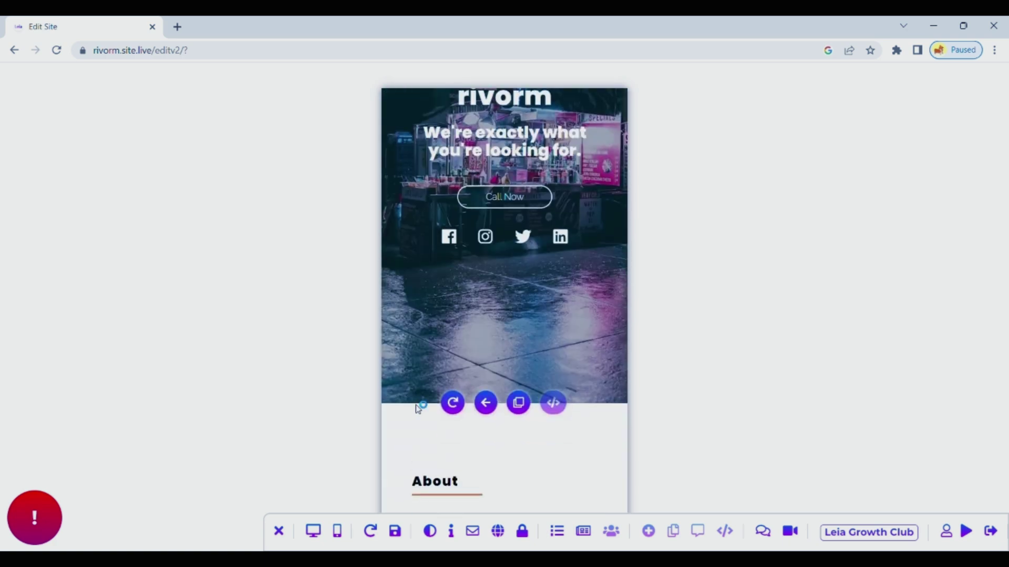
click(450, 407)
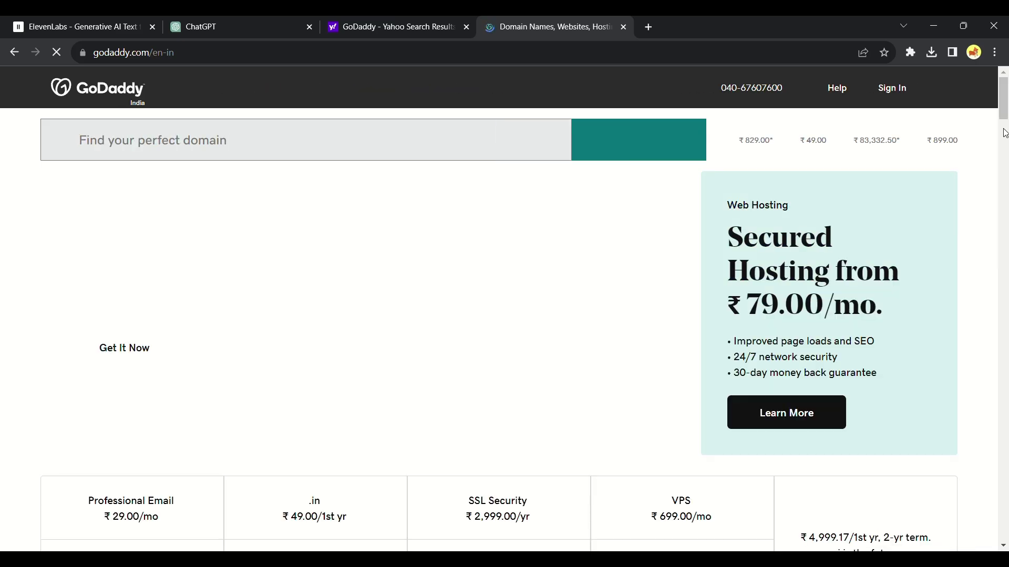
Step: Switch to the GoDaddy site and look over the domain and hosting offers on its home page
click(1004, 134)
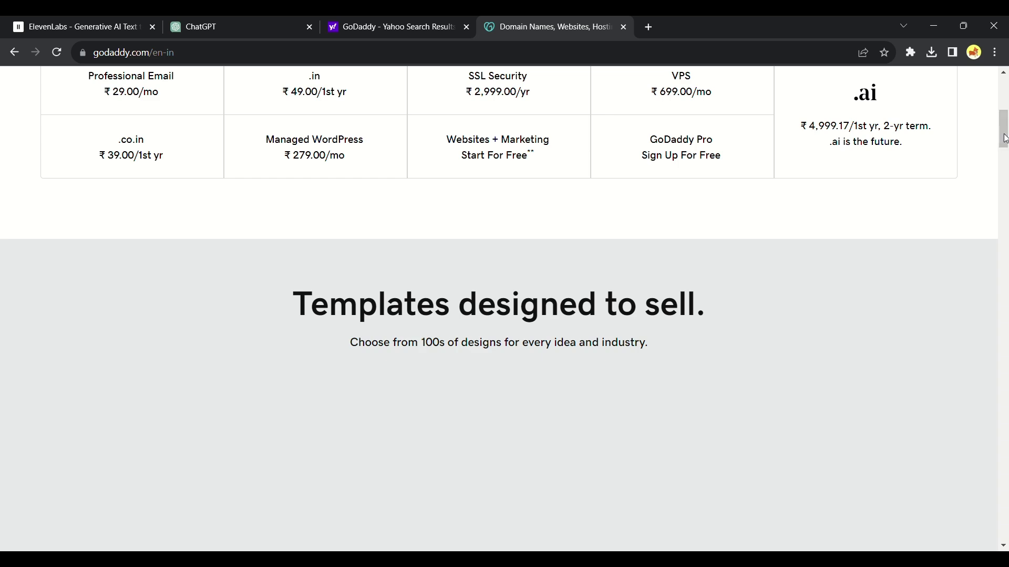
drag(1004, 139, 1004, 92)
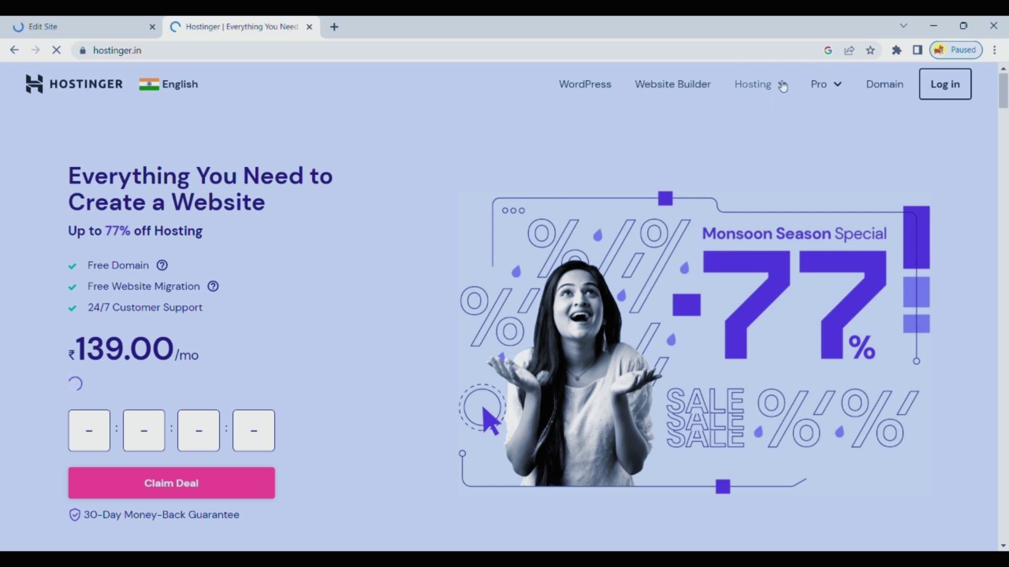
Step: Switch to Hostinger's domain name search page and check the availability of rivorm.shop
mouse_move(783, 86)
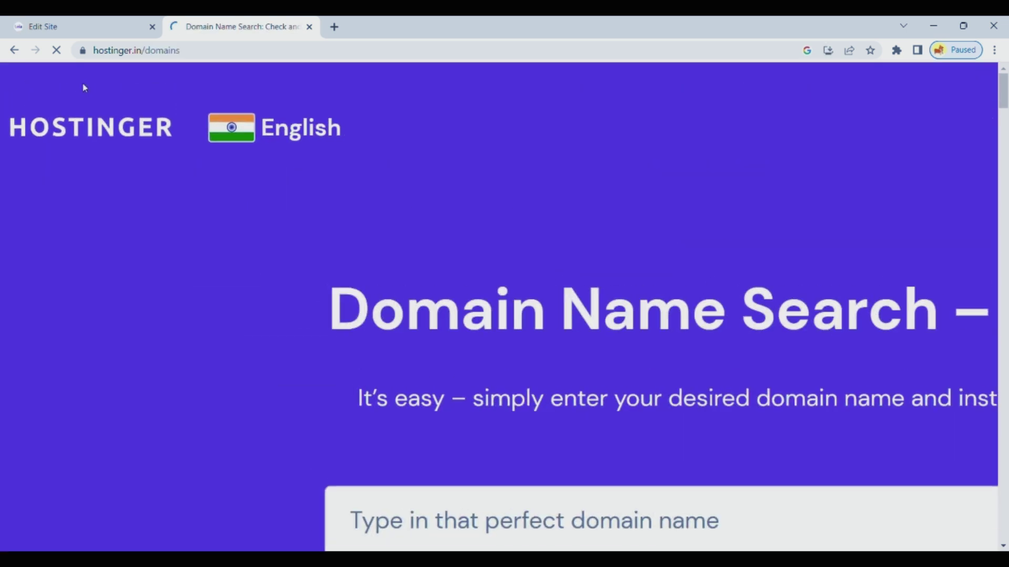
scroll(362, 333, up, 3)
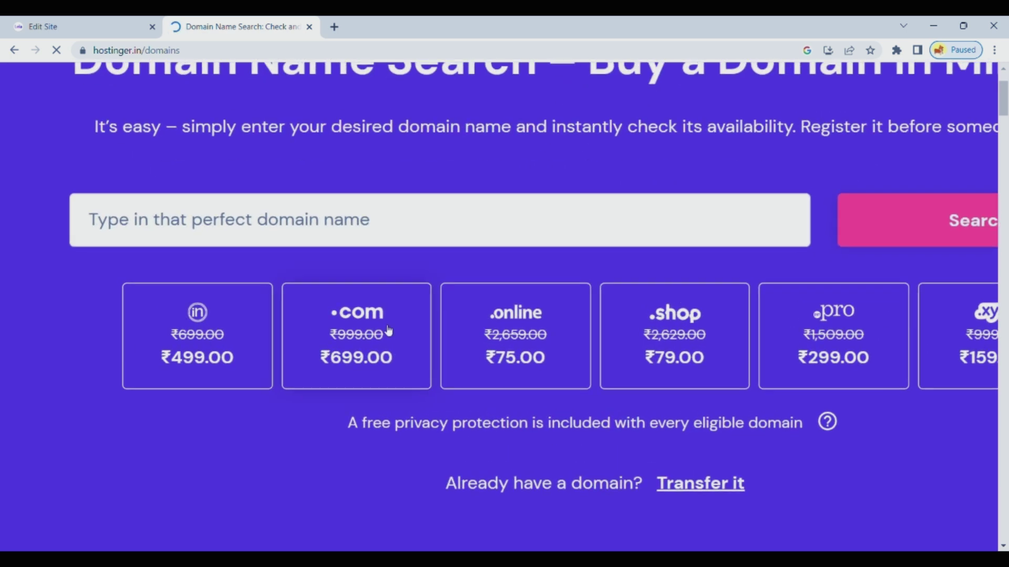
scroll(589, 293, right, 3)
scroll(453, 332, up, 3)
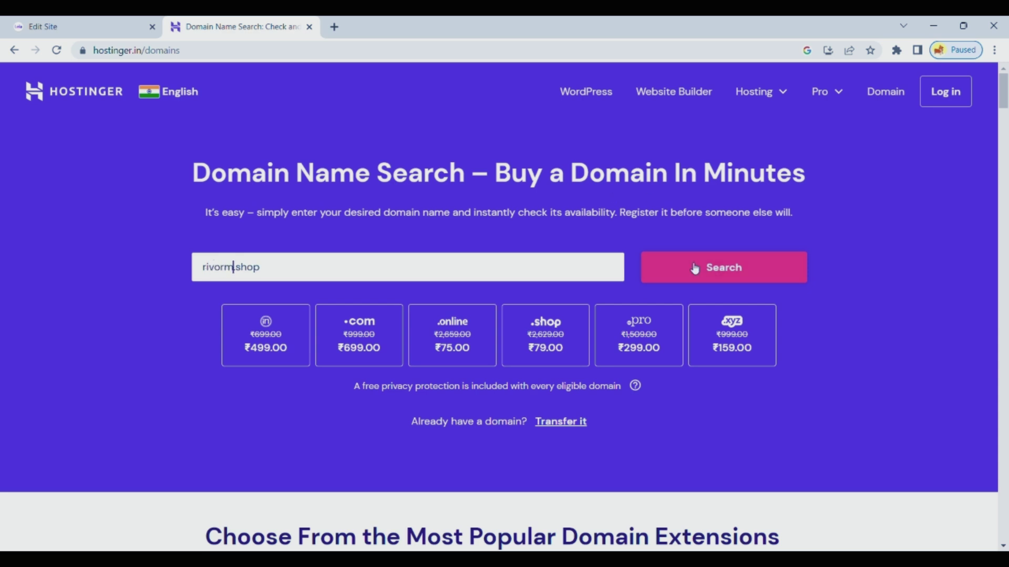
drag(1003, 103, 1005, 138)
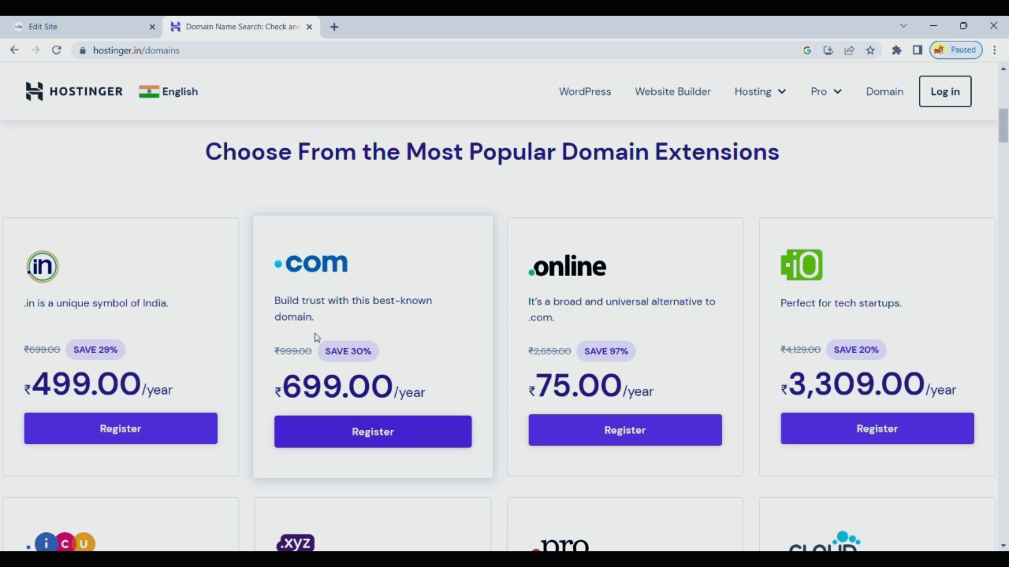
click(467, 425)
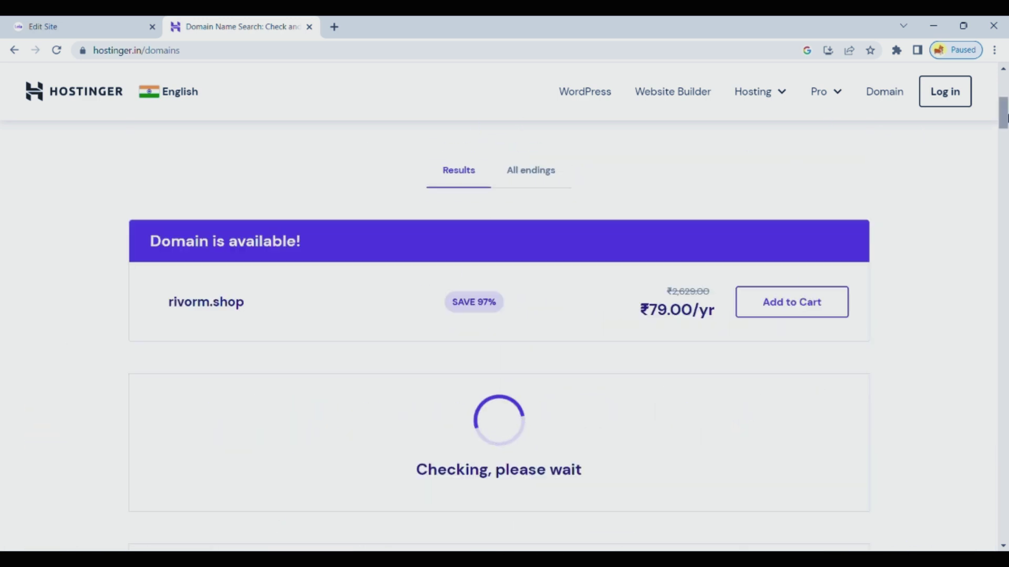
Step: Examine the rivorm.shop search result, the alternative domain endings and their yearly prices
scroll(220, 306, up, 3)
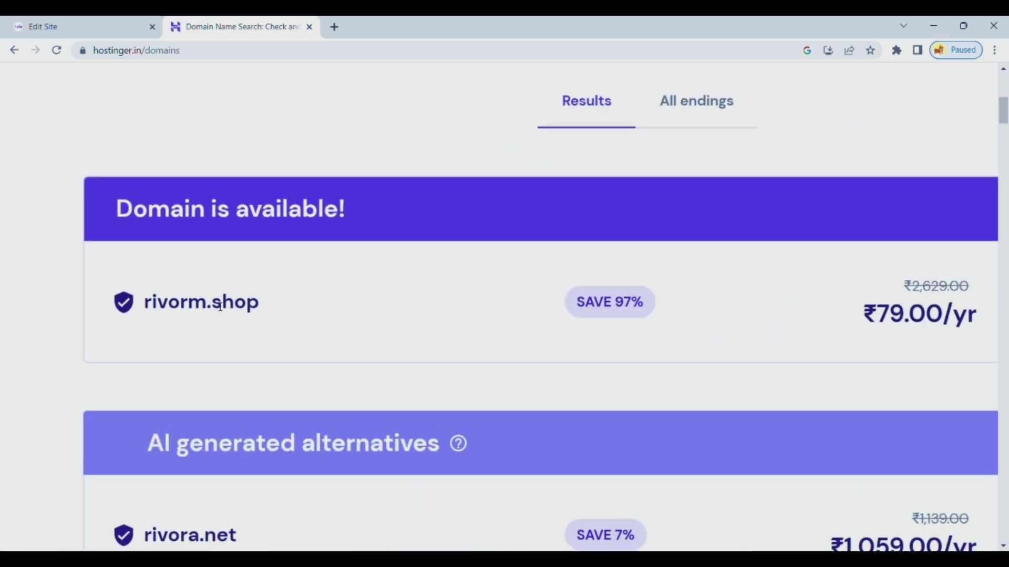
scroll(221, 306, right, 4)
scroll(660, 323, down, 2)
scroll(661, 323, down, 5)
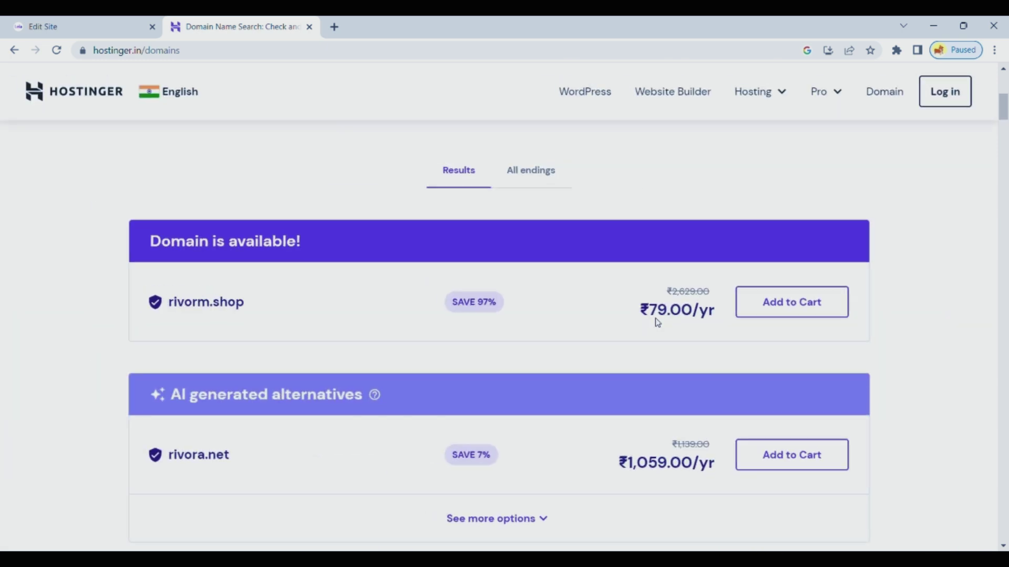
scroll(622, 439, down, 6)
scroll(545, 418, down, 16)
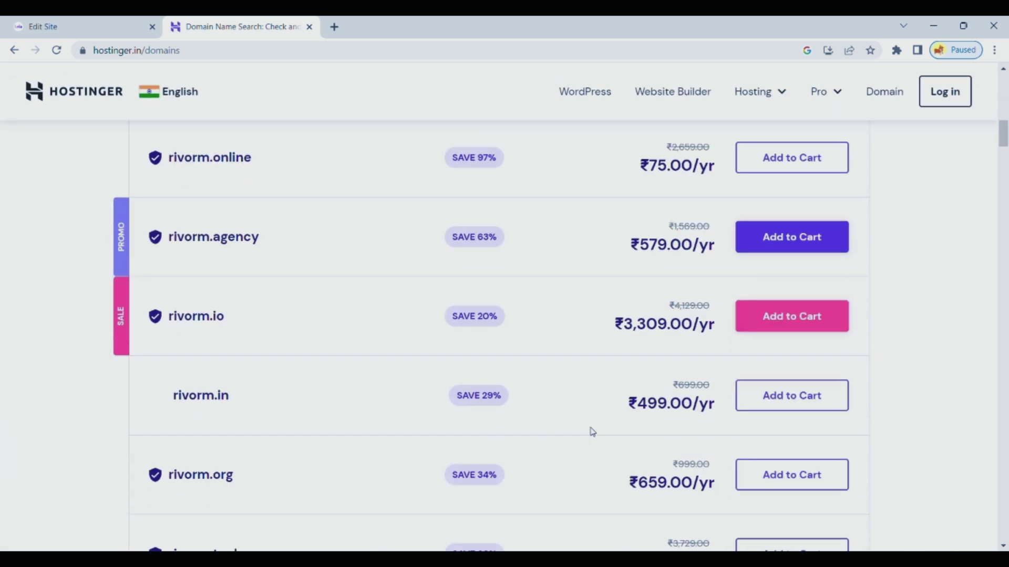
scroll(325, 430, down, 5)
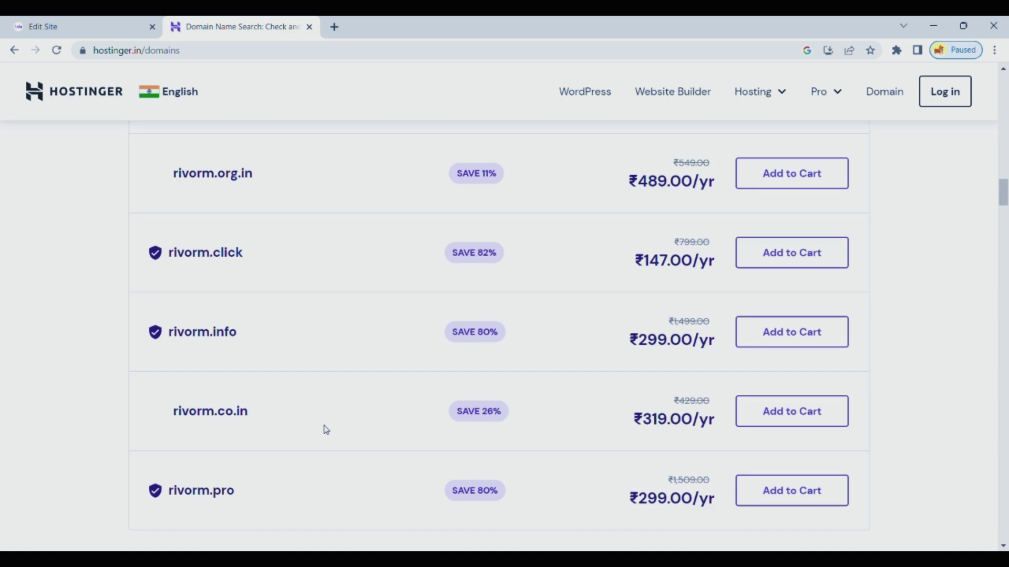
scroll(322, 428, up, 20)
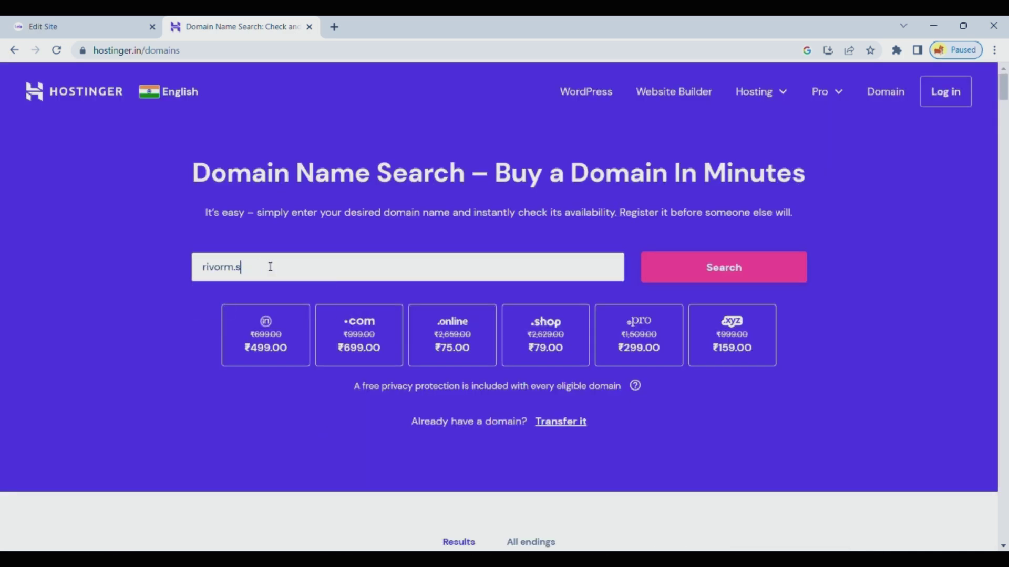